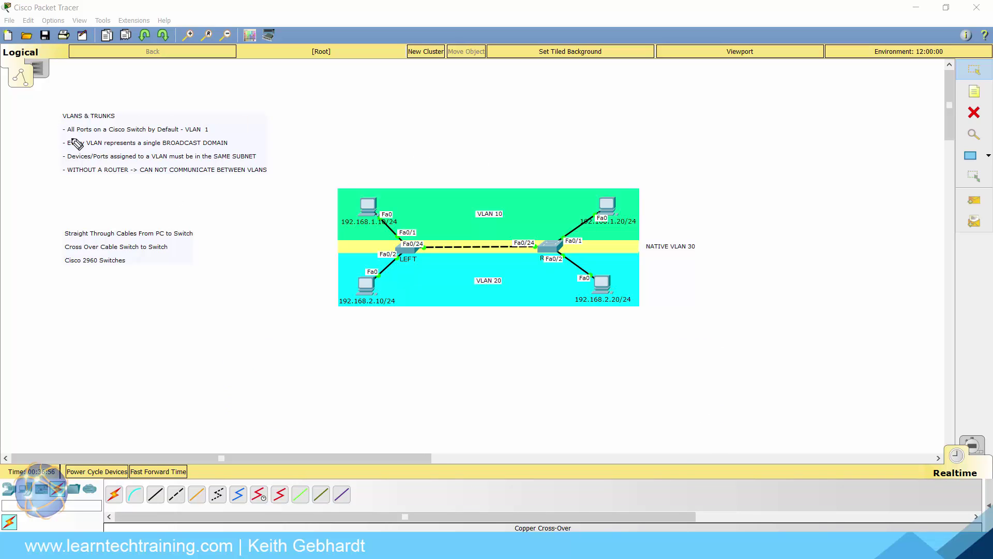
Underline the 'All Ports on a Cisco Switch by Default - VLAN 1' note in ink
mouse_move(69, 136)
left_mouse_down()
mouse_move(213, 130)
mouse_move(181, 126)
mouse_move(193, 139)
left_mouse_up()
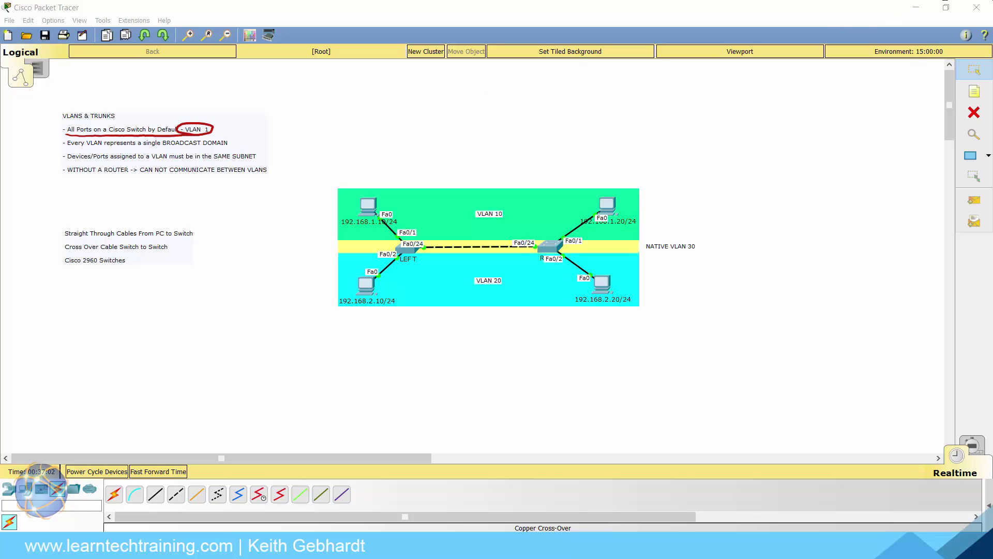
Open the LEFT switch's CLI in a widened window and enter privileged mode with en
left_click(411, 250)
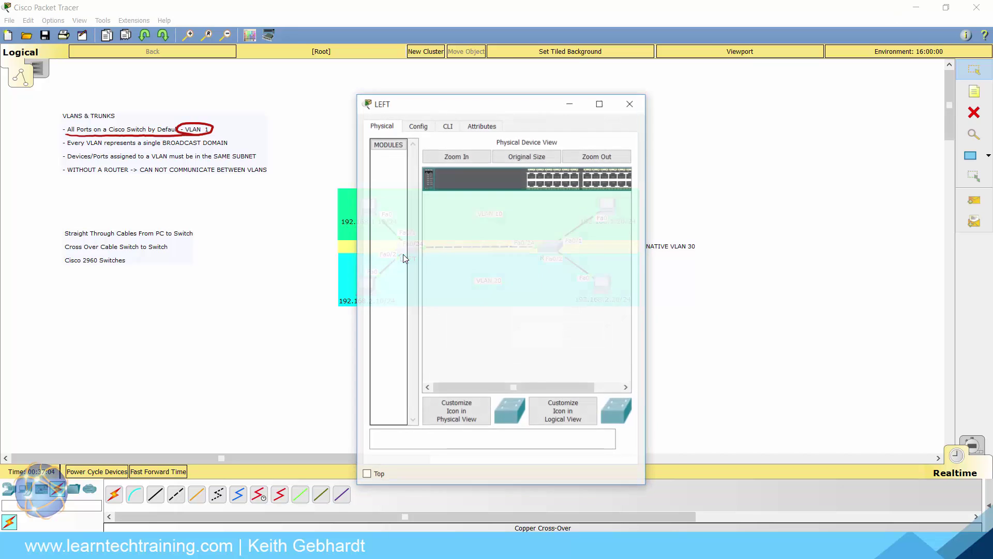
left_click_drag(647, 203, 841, 191)
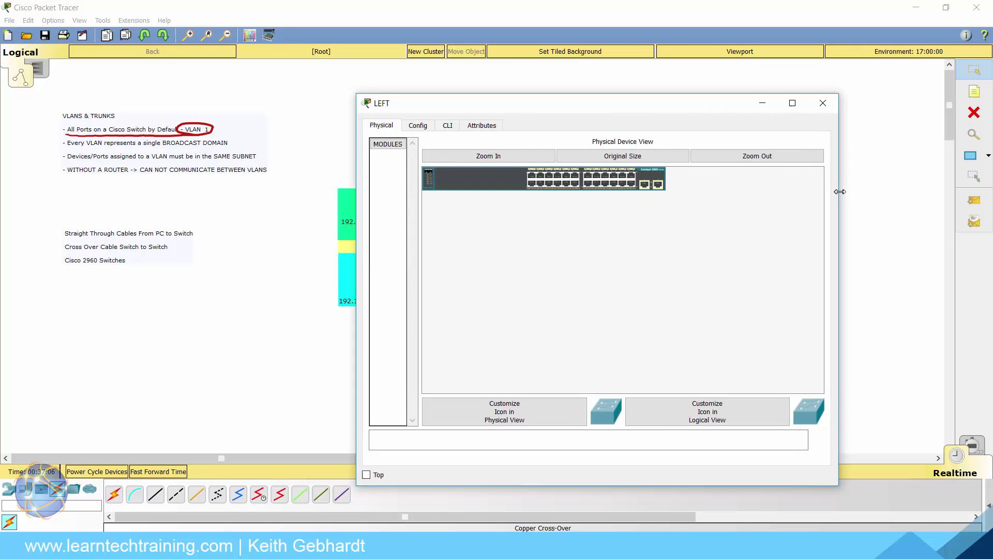
left_click(445, 126)
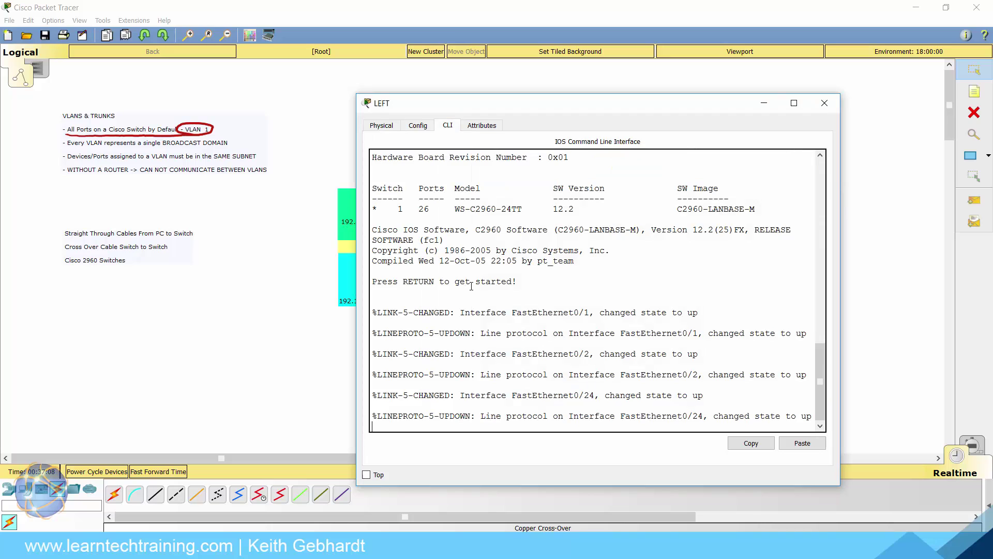
key("Return")
key("Return")
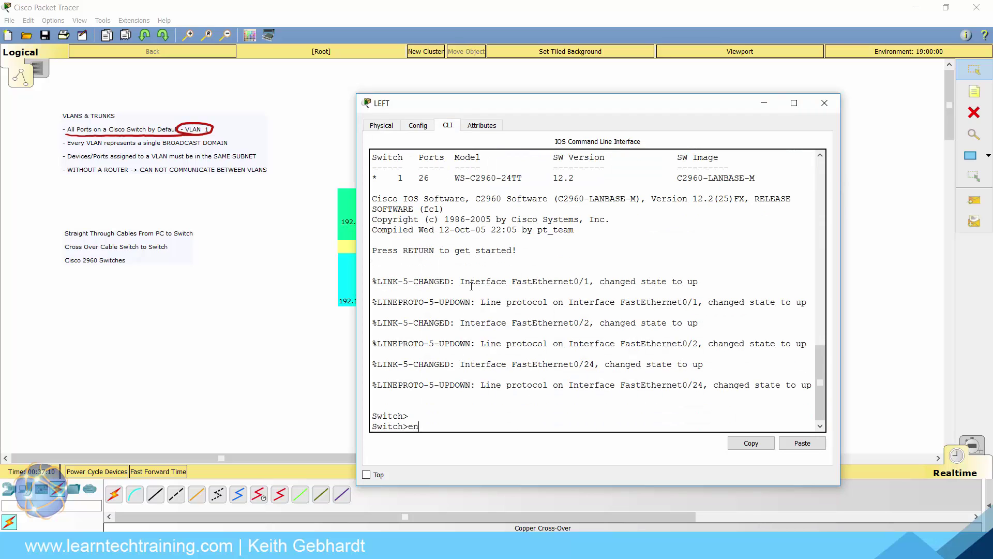
type("en")
key("Return")
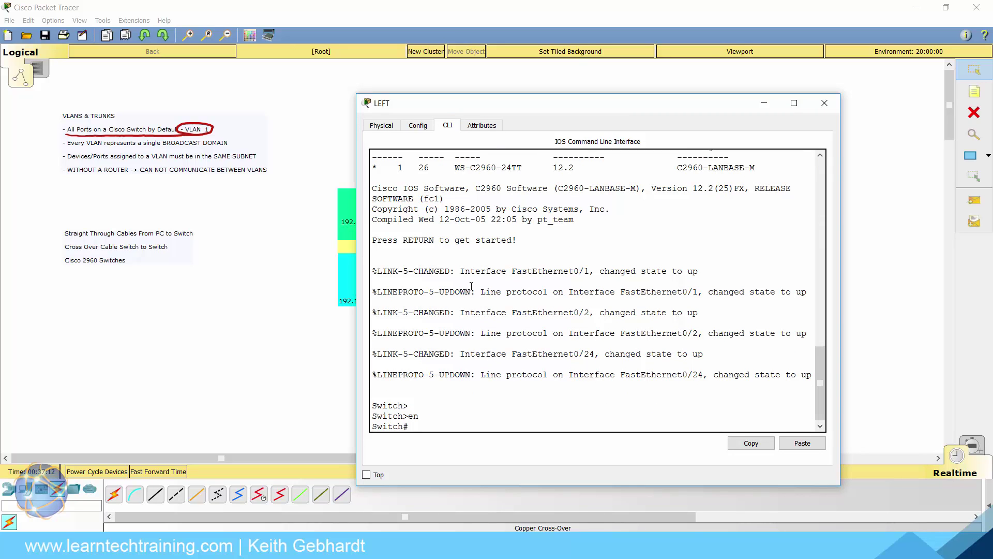
Run show vlan brief and highlight the VLAN 1 row listing every port
type("show vlan brief")
key("Return")
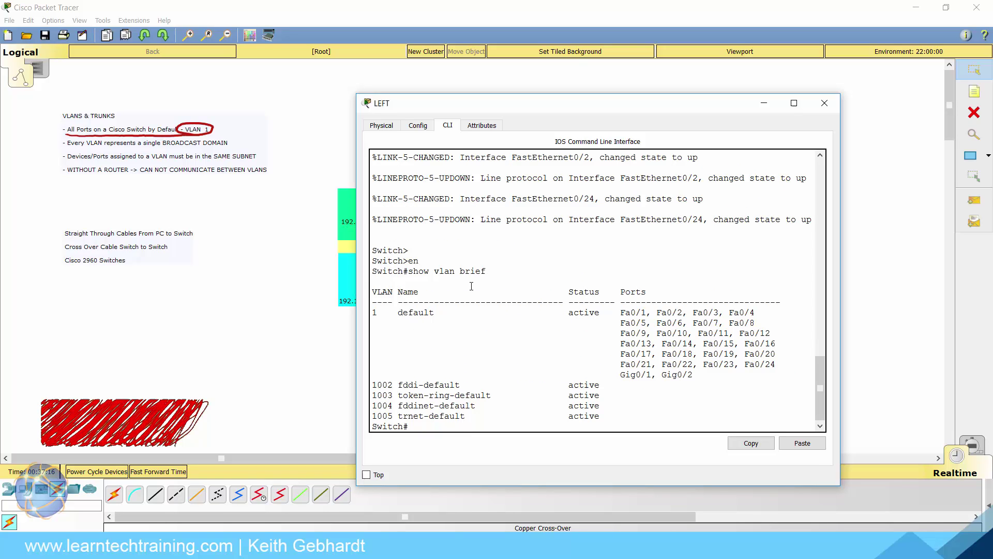
left_click_drag(693, 374, 372, 310)
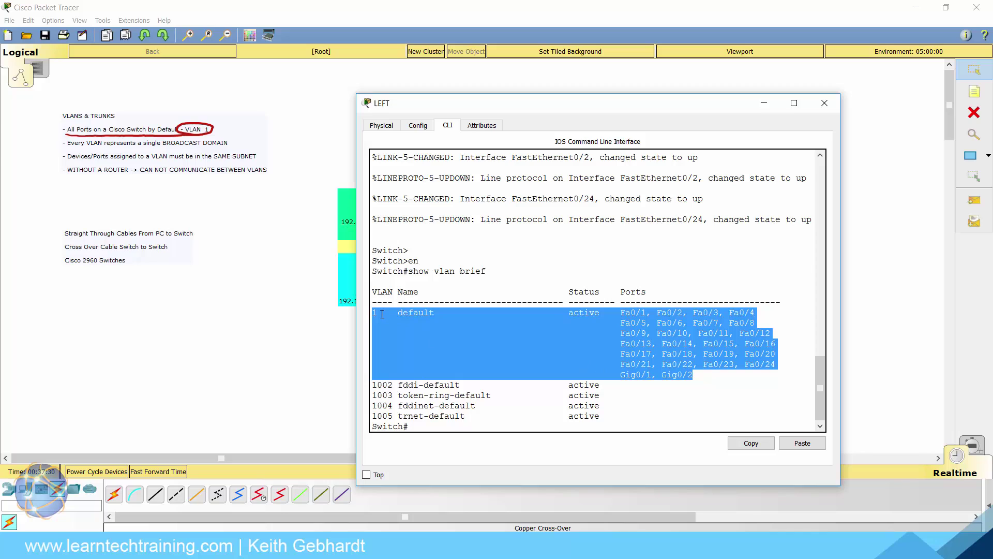
left_click(448, 426)
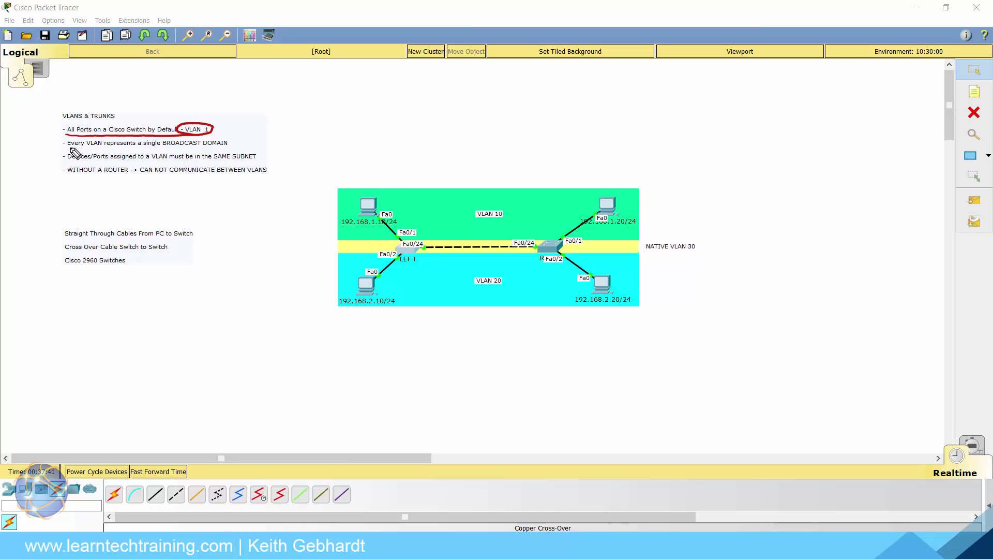
Underline 'Every VLAN' and 'single BROADCAST DOMAIN', then draw a circle crossed by a squiggle
left_click_drag(71, 148, 157, 149)
left_click_drag(162, 148, 227, 148)
left_click_drag(470, 111, 478, 124)
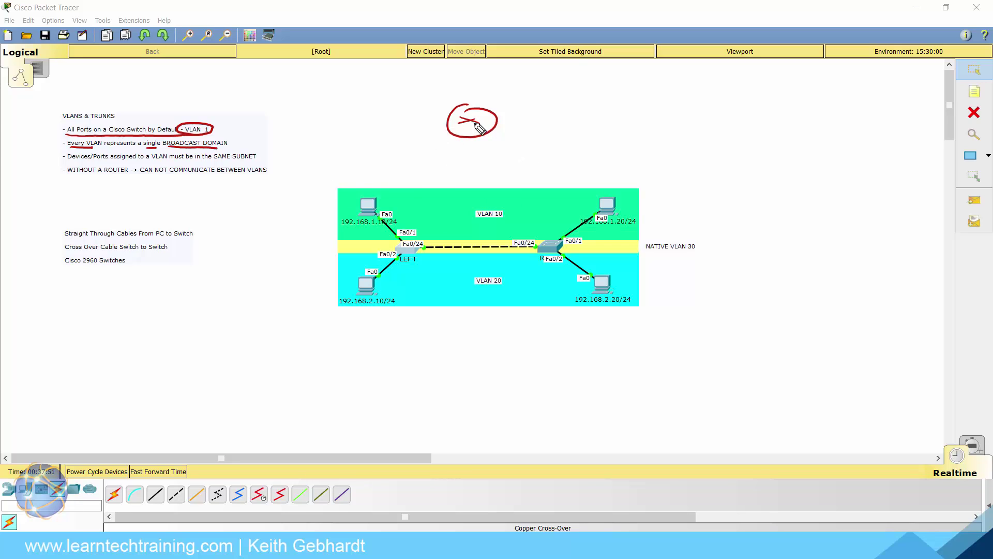
left_click_drag(415, 133, 541, 117)
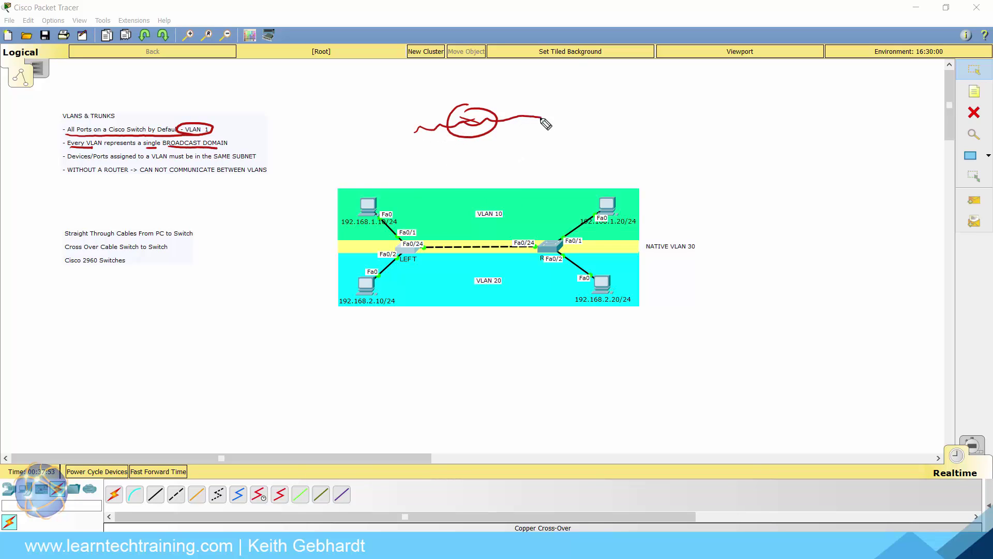
Label the sketch A and B, and underline 'Devices/Ports' and 'SAME SUBNET'
mouse_move(509, 152)
left_mouse_down()
mouse_move(528, 153)
mouse_move(518, 143)
left_mouse_up()
left_click_drag(503, 83, 505, 96)
mouse_move(533, 130)
left_mouse_down()
mouse_move(468, 141)
mouse_move(454, 123)
mouse_move(481, 98)
left_mouse_up()
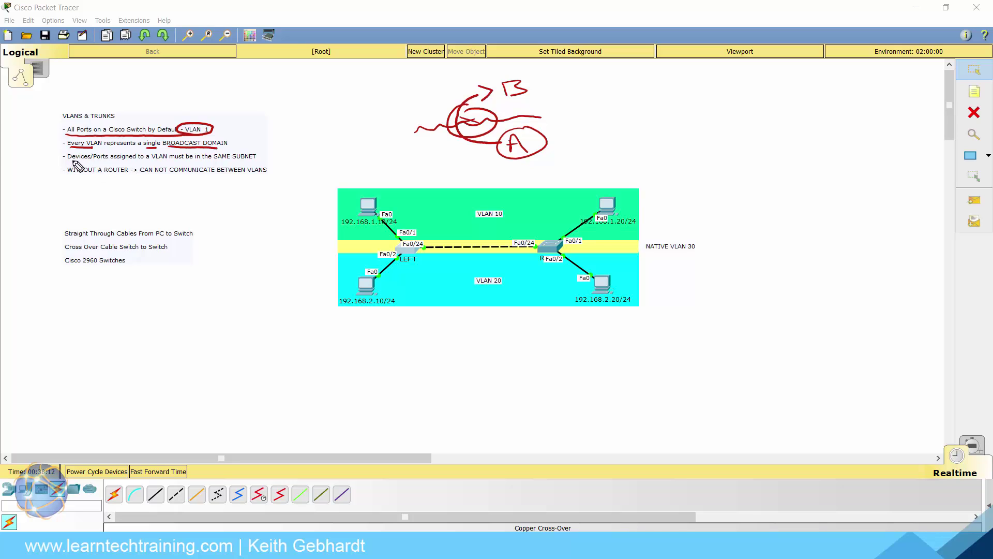
left_click_drag(68, 161, 156, 162)
left_click_drag(217, 162, 256, 162)
Underline the VLAN 10 and VLAN 20 labels and the 192.168.1.10/24 address
left_click_drag(473, 222, 502, 221)
left_click_drag(472, 291, 499, 290)
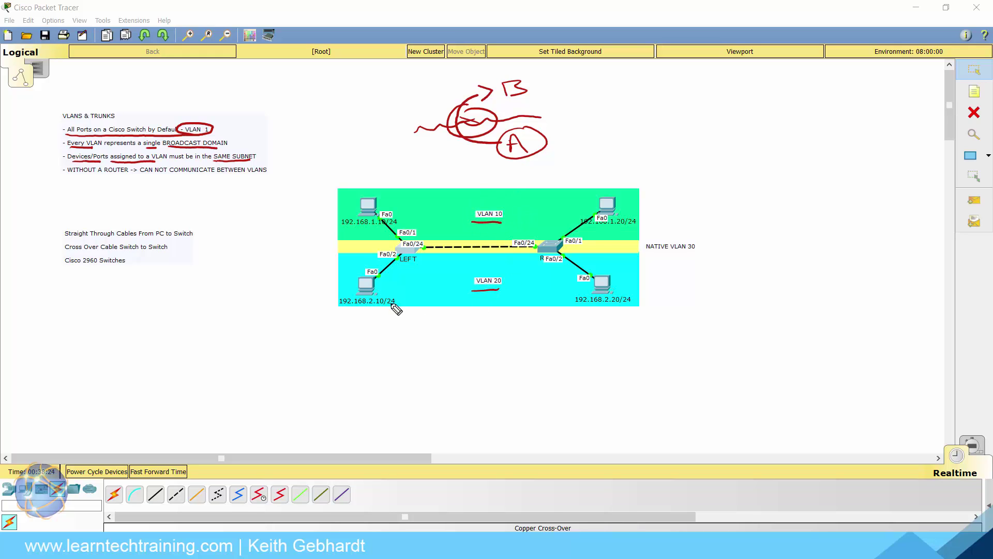
left_click_drag(343, 227, 368, 226)
Write 10 beside A and 20 beside B, and draw a line from the right switch
left_click_drag(563, 133, 561, 146)
mouse_move(576, 134)
left_mouse_down()
mouse_move(573, 146)
mouse_move(582, 135)
left_mouse_up()
left_click_drag(547, 79, 563, 78)
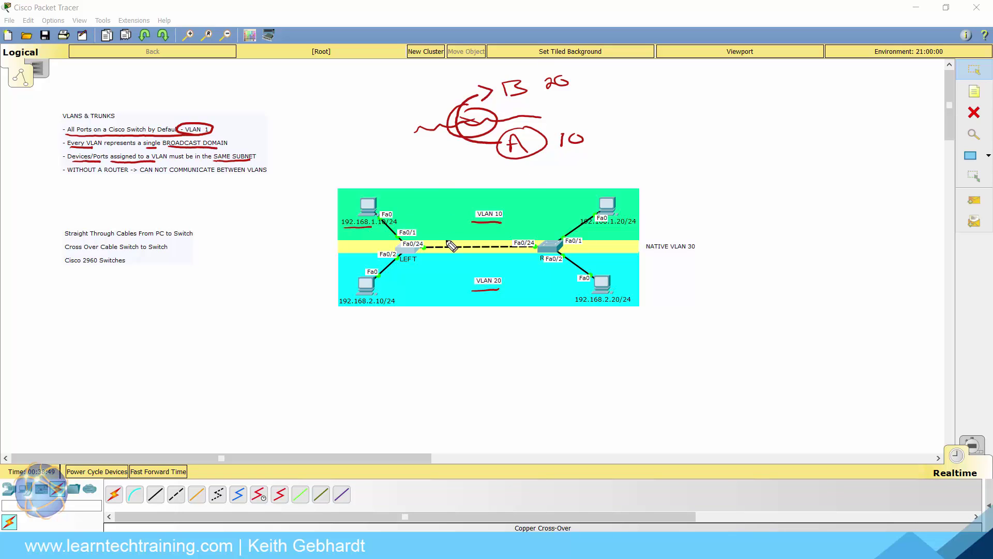
mouse_move(561, 244)
left_mouse_down()
mouse_move(722, 207)
mouse_move(717, 214)
left_mouse_up()
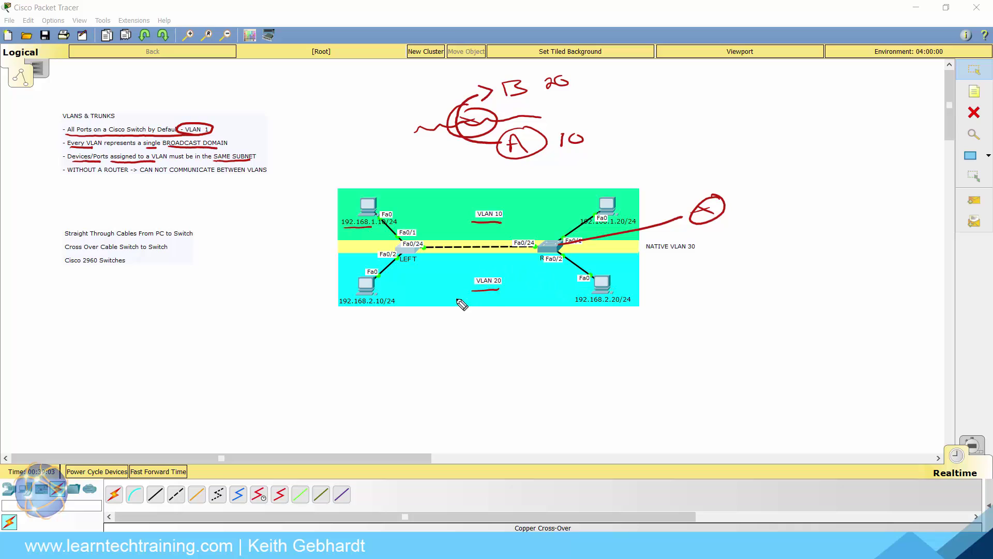
Sketch a PC box labelled 192.168.3.10 below LEFT and a line down from the right switch
mouse_move(409, 254)
left_mouse_down()
mouse_move(373, 337)
mouse_move(411, 326)
mouse_move(407, 357)
mouse_move(365, 345)
mouse_move(332, 385)
mouse_move(406, 382)
mouse_move(427, 368)
left_mouse_up()
left_click(409, 381)
mouse_move(560, 254)
left_mouse_down()
mouse_move(630, 346)
mouse_move(615, 351)
mouse_move(628, 357)
mouse_move(607, 383)
mouse_move(658, 371)
left_mouse_up()
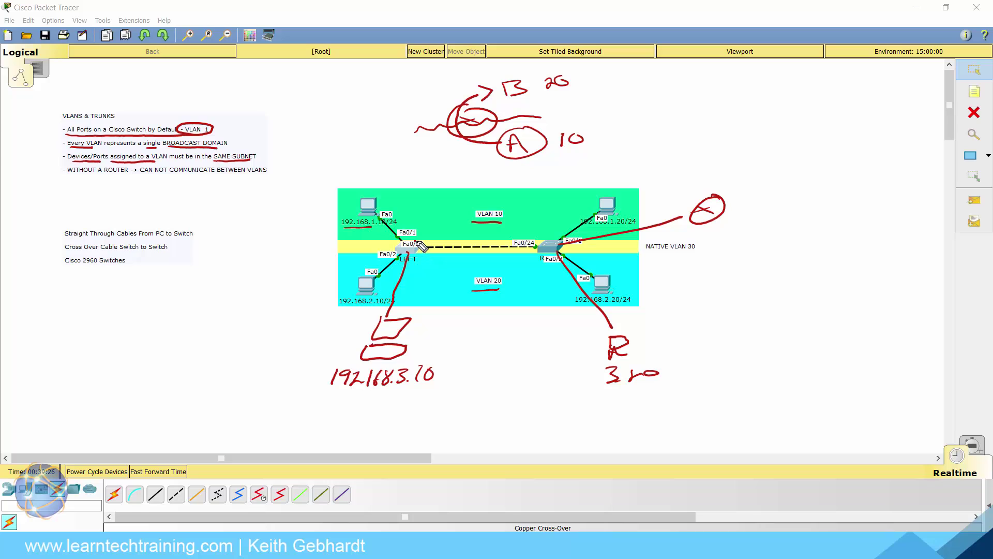
Trace along the trunk link between the switches, then erase those trunk strokes
left_click_drag(417, 242, 538, 239)
left_click_drag(414, 253, 547, 254)
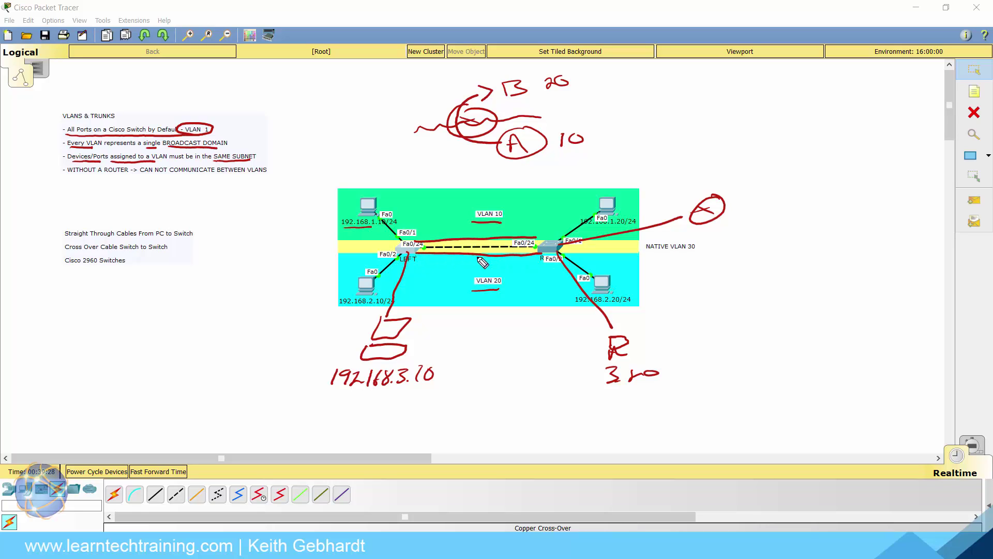
left_click_drag(424, 247, 541, 245)
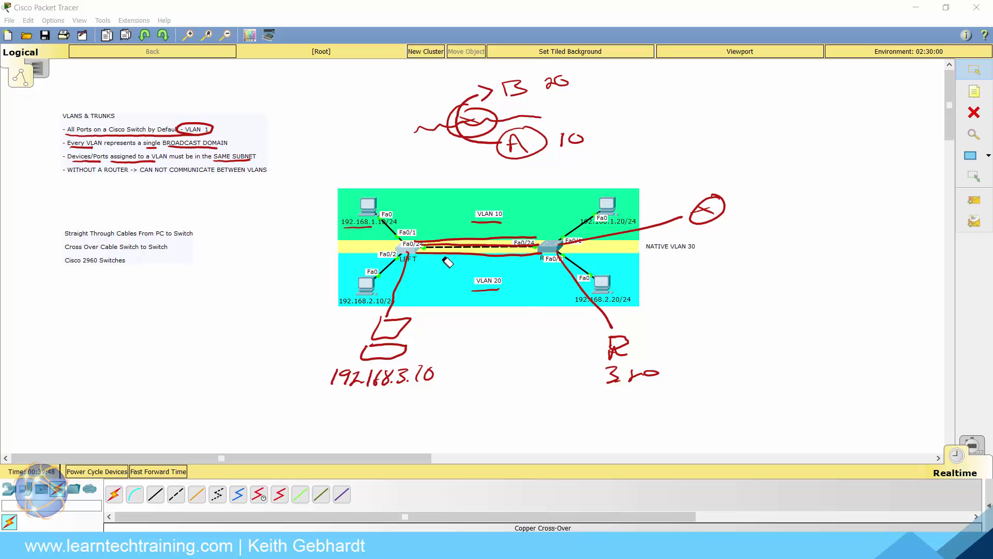
left_click_drag(448, 262, 427, 246)
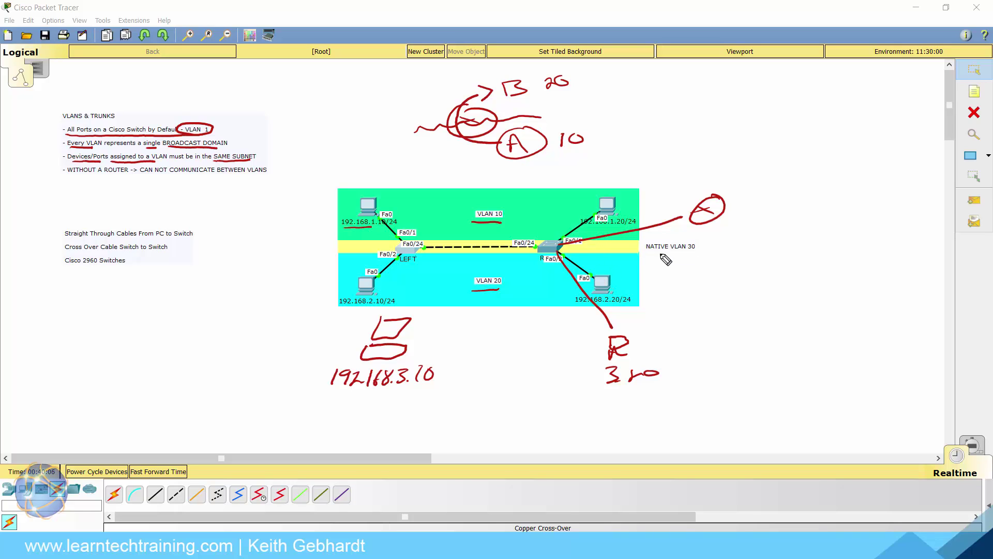
Underline NATIVE VLAN 30 and write an underlined Dot1Q beside the circled X
left_click_drag(648, 251, 694, 253)
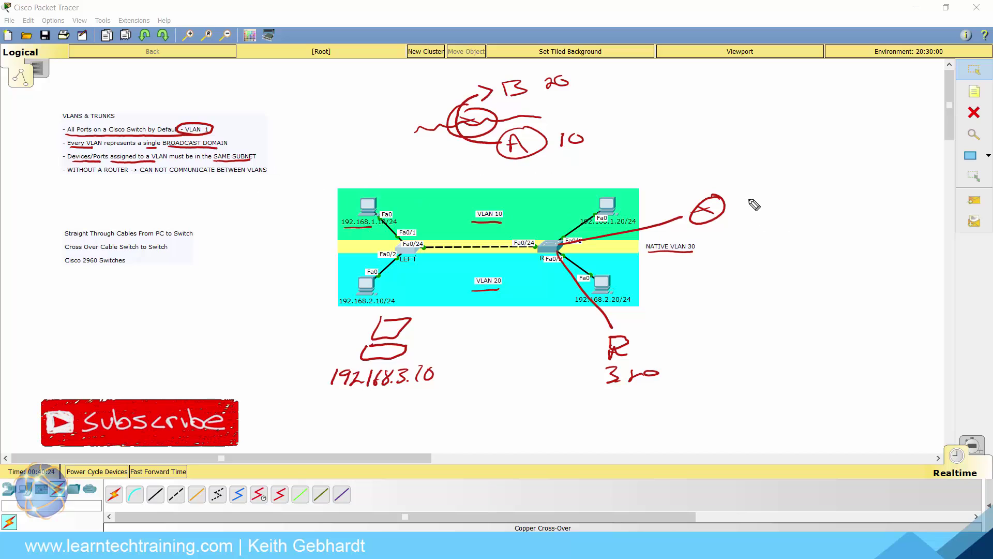
mouse_move(745, 200)
left_mouse_down()
mouse_move(776, 211)
mouse_move(767, 228)
left_mouse_up()
mouse_move(781, 195)
left_mouse_down()
mouse_move(781, 213)
mouse_move(807, 207)
mouse_move(799, 228)
mouse_move(854, 218)
left_mouse_up()
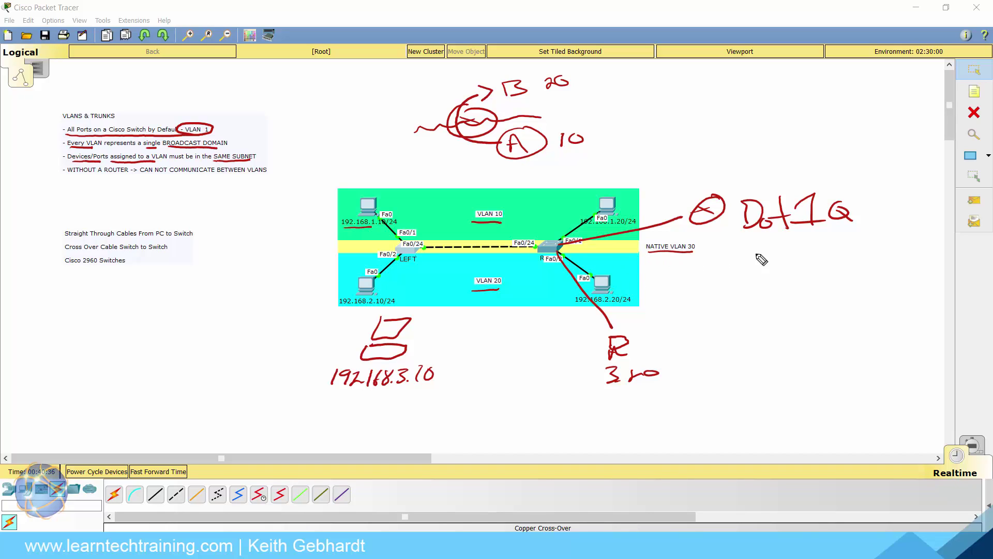
left_click_drag(744, 240, 847, 238)
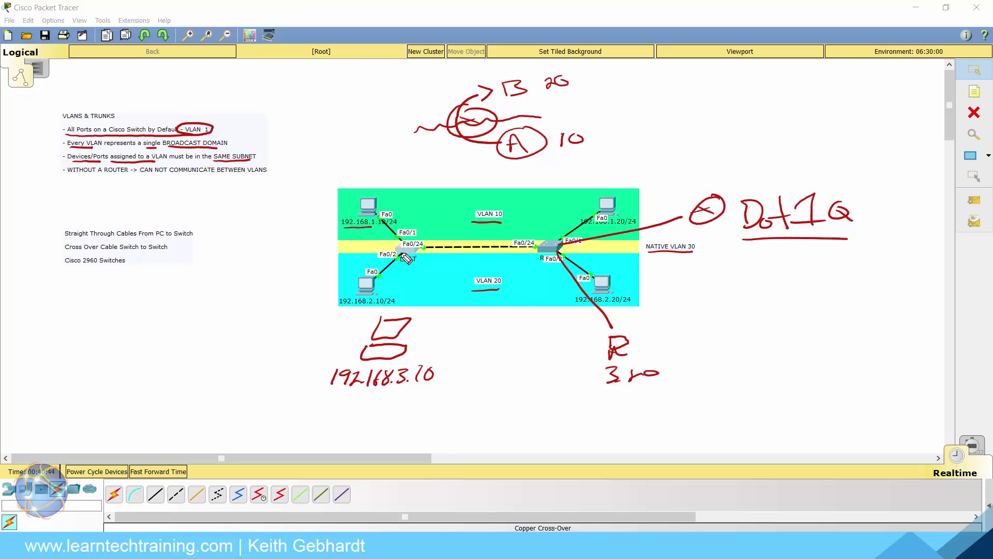
Draw arrows and circles around the LEFT switch's Fa0/1, Fa0/2, Fa0/24 labels and the right switch
left_click_drag(396, 287, 404, 275)
mouse_move(414, 228)
left_mouse_down()
mouse_move(378, 262)
mouse_move(468, 219)
mouse_move(456, 228)
left_mouse_up()
mouse_move(417, 261)
left_mouse_down()
mouse_move(467, 279)
mouse_move(456, 282)
left_mouse_up()
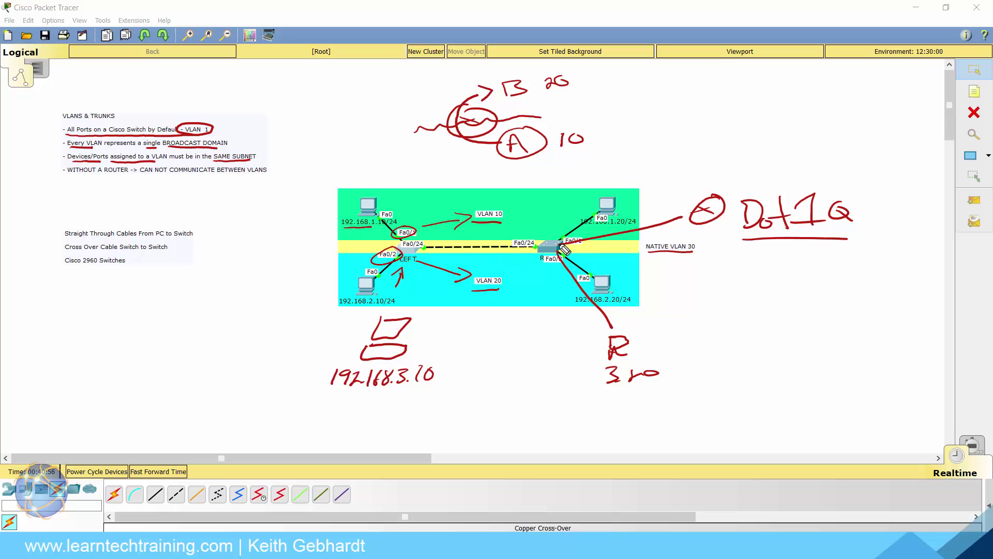
left_click_drag(563, 232, 567, 243)
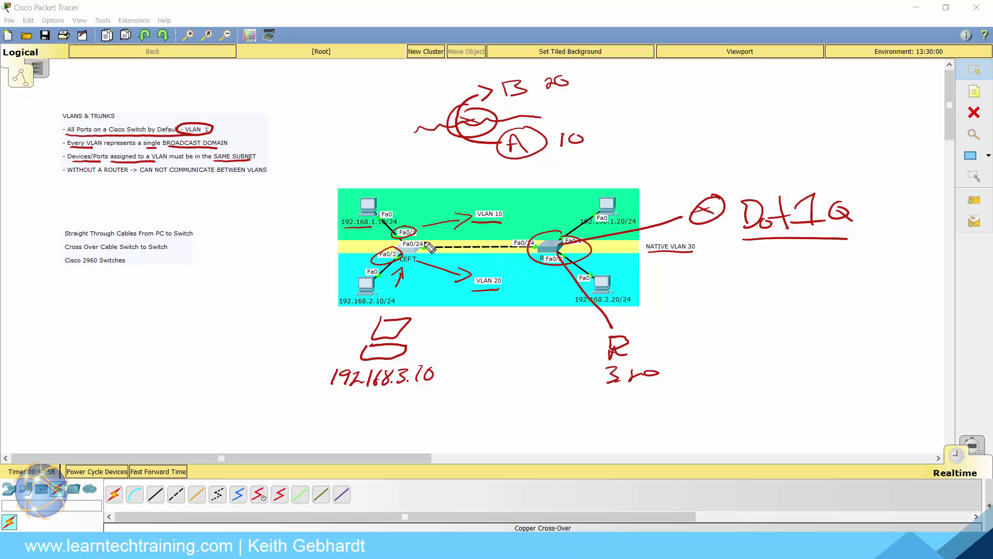
mouse_move(430, 239)
left_mouse_down()
mouse_move(460, 254)
mouse_move(525, 250)
mouse_move(515, 261)
left_mouse_up()
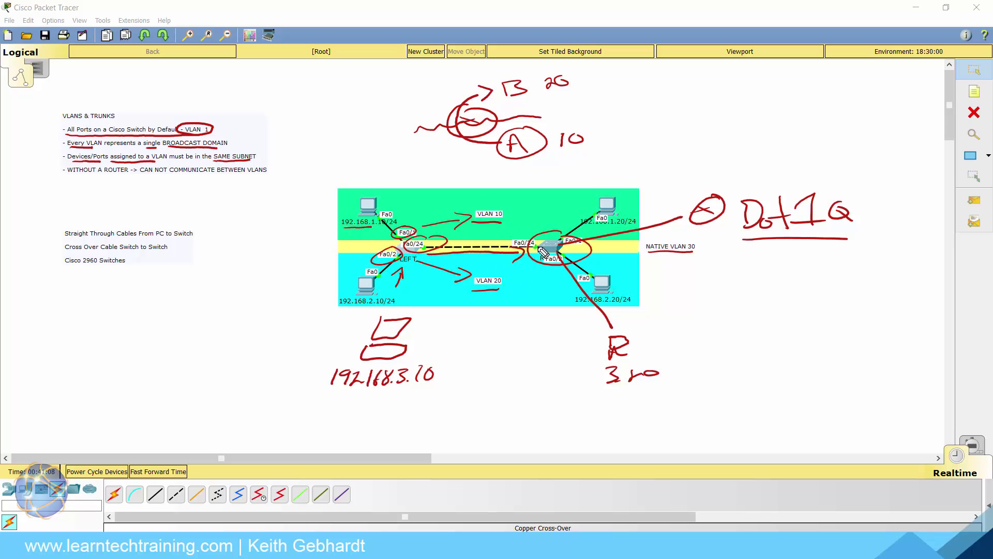
Link the two top VLAN 10 PCs with an arrow and mark NATIVE VLAN 30 with a circled X
mouse_move(390, 204)
left_mouse_down()
mouse_move(553, 199)
mouse_move(572, 203)
mouse_move(564, 210)
left_mouse_up()
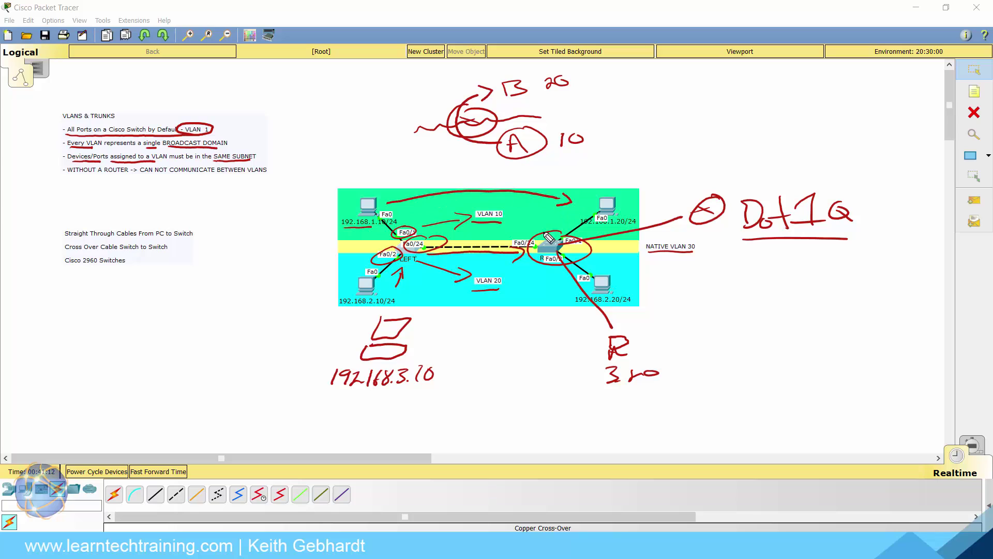
mouse_move(386, 210)
left_mouse_down()
mouse_move(505, 269)
mouse_move(555, 278)
mouse_move(541, 284)
left_mouse_up()
mouse_move(636, 244)
left_mouse_down()
mouse_move(621, 271)
mouse_move(642, 266)
left_mouse_up()
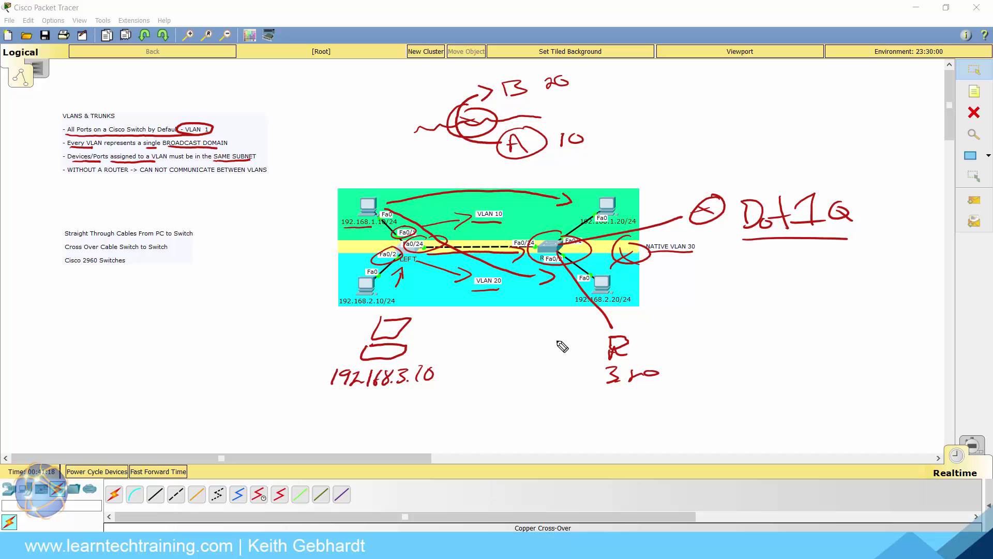
Clear the ink, underline the straight-through, crossover and Cisco 2960 notes, then erase them
key("Escape")
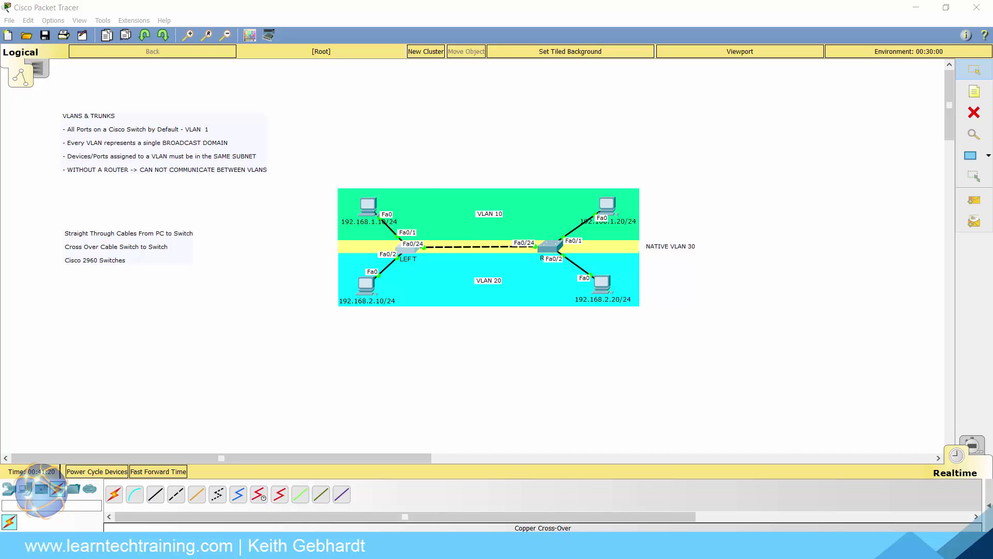
left_click_drag(78, 241, 179, 241)
left_click_drag(82, 253, 151, 253)
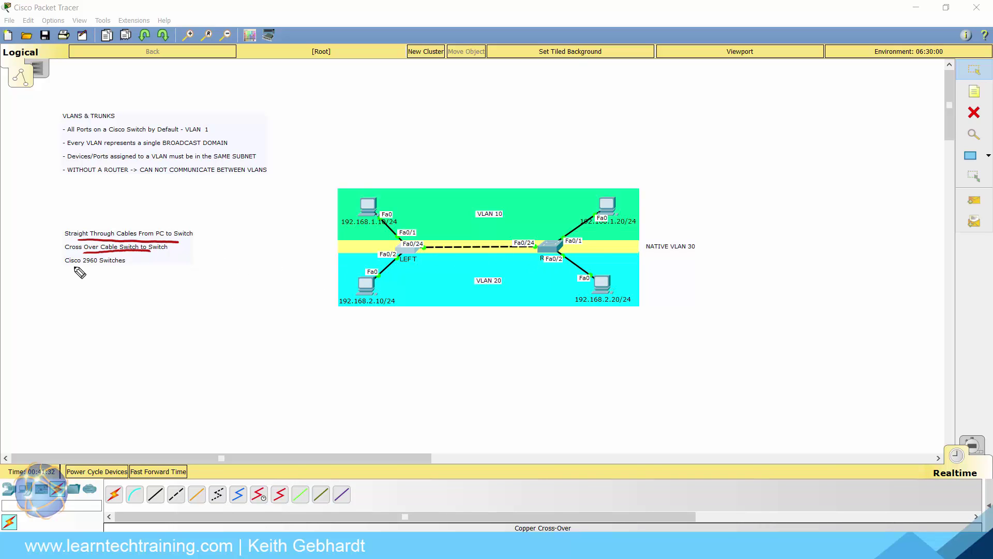
left_click_drag(73, 268, 110, 268)
key("e")
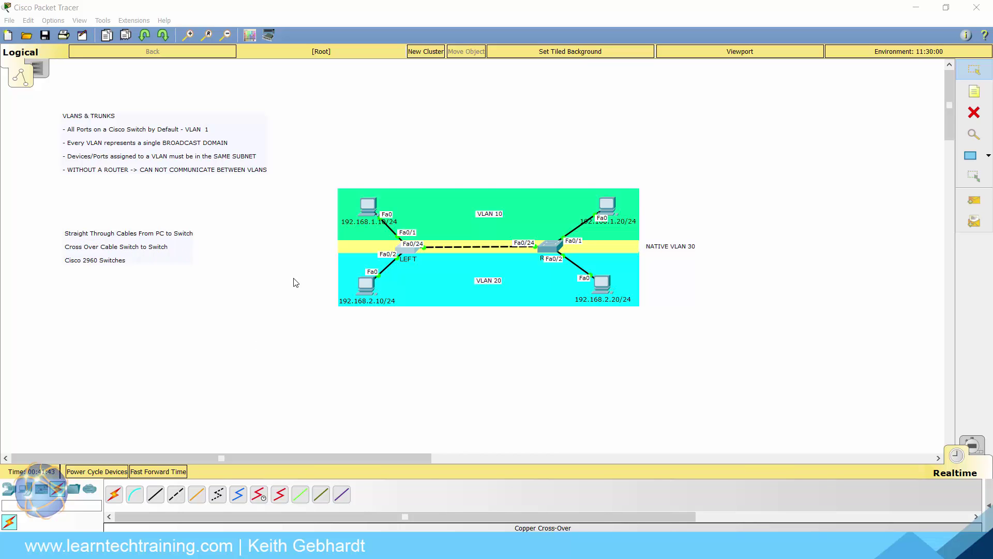
left_click(367, 207)
left_click(359, 165)
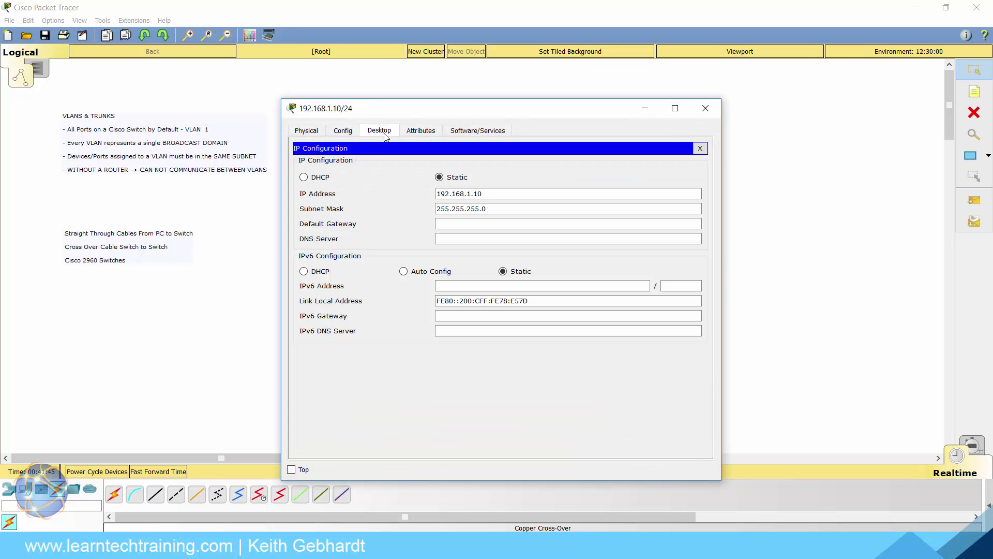
left_click_drag(402, 112, 606, 86)
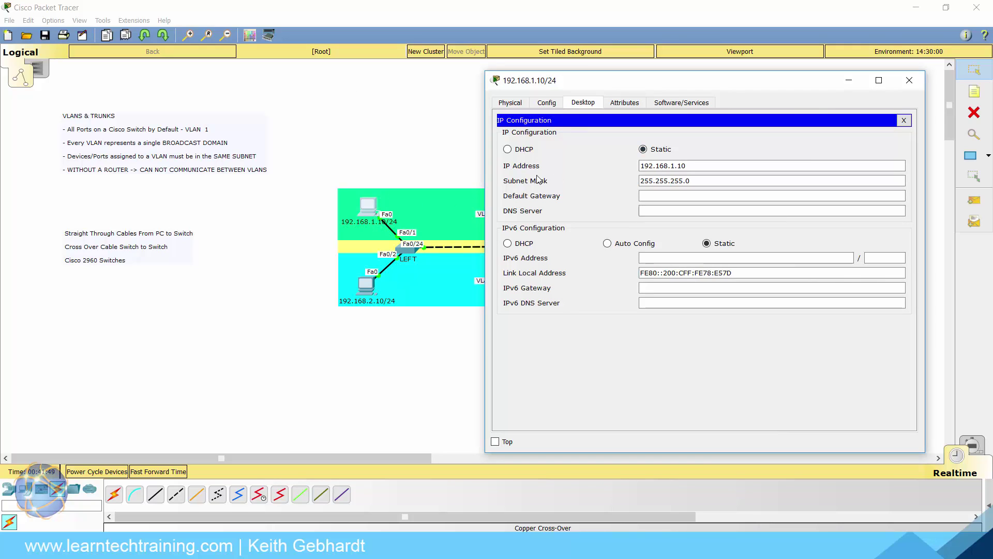
left_click_drag(693, 180, 640, 181)
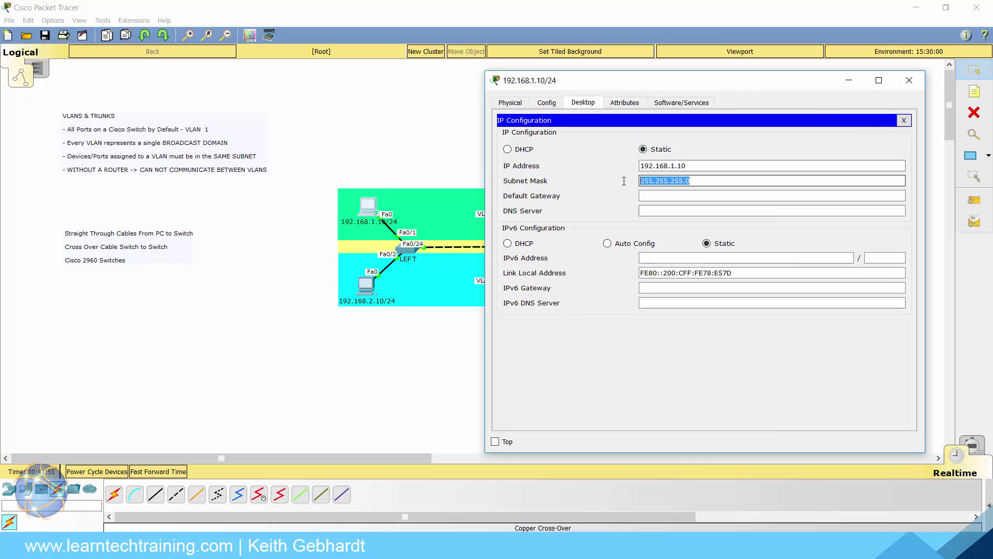
left_click(909, 81)
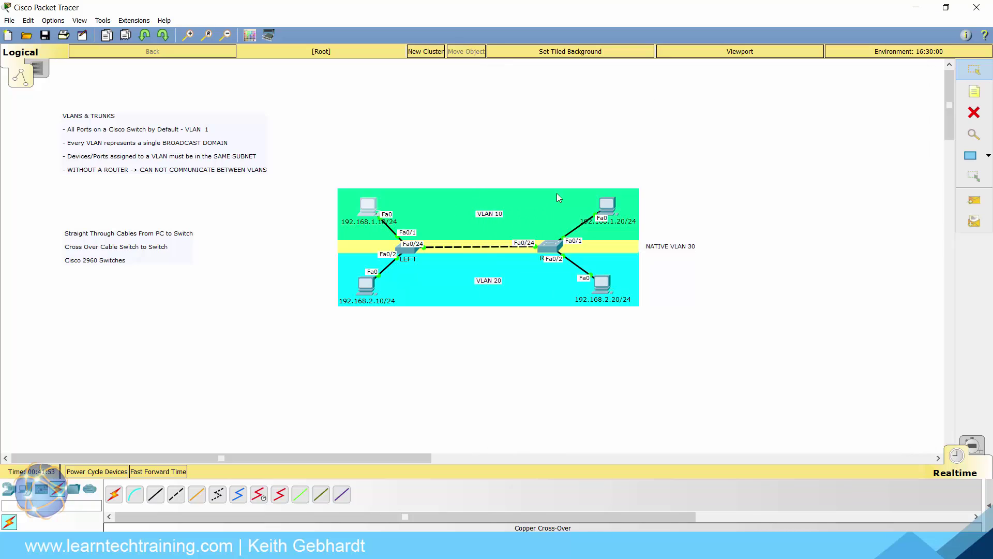
Open the LEFT switch's CLI, restart the console session and enter global configuration with conf t
mouse_move(374, 312)
left_click(411, 250)
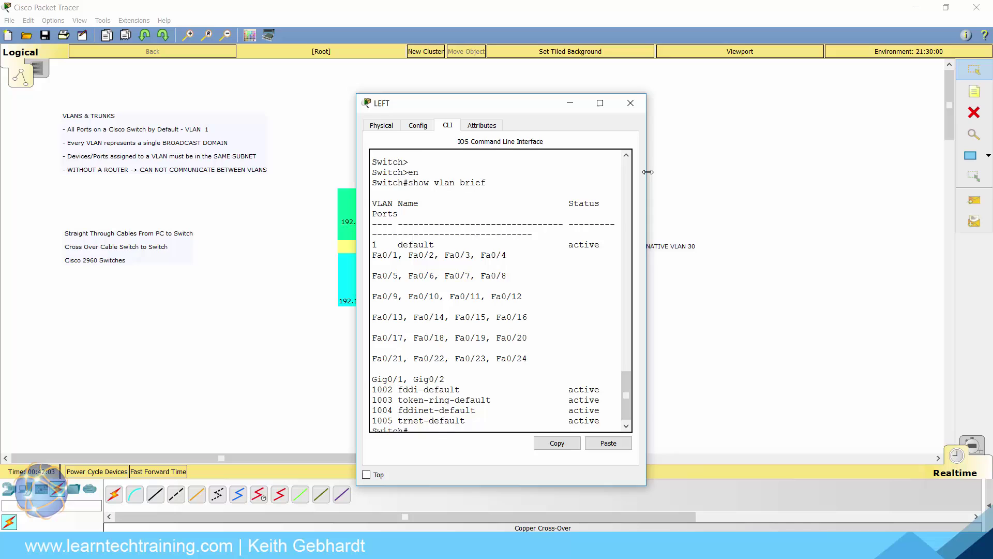
left_click_drag(647, 175, 884, 176)
scroll(593, 416, "down", 1)
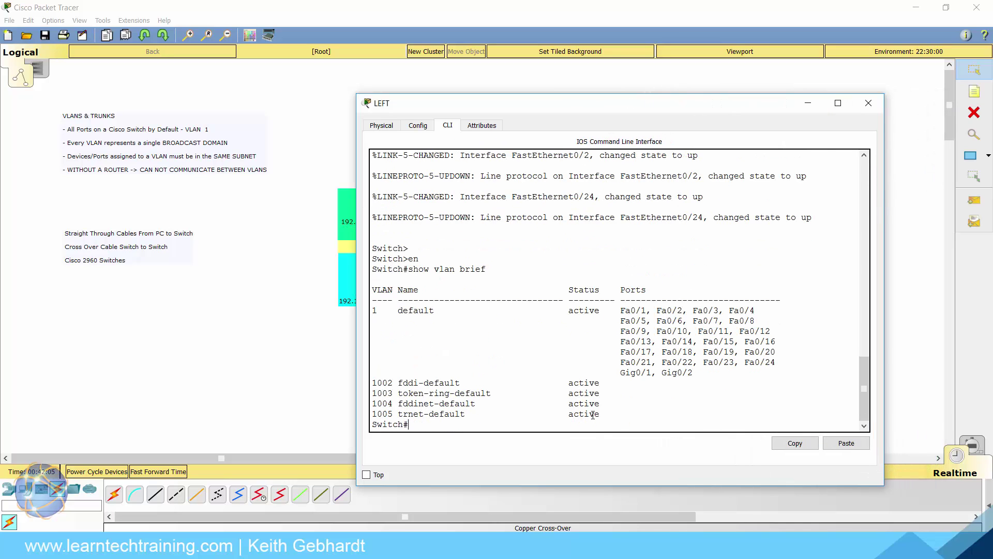
type("exit")
key("Return")
key("Return")
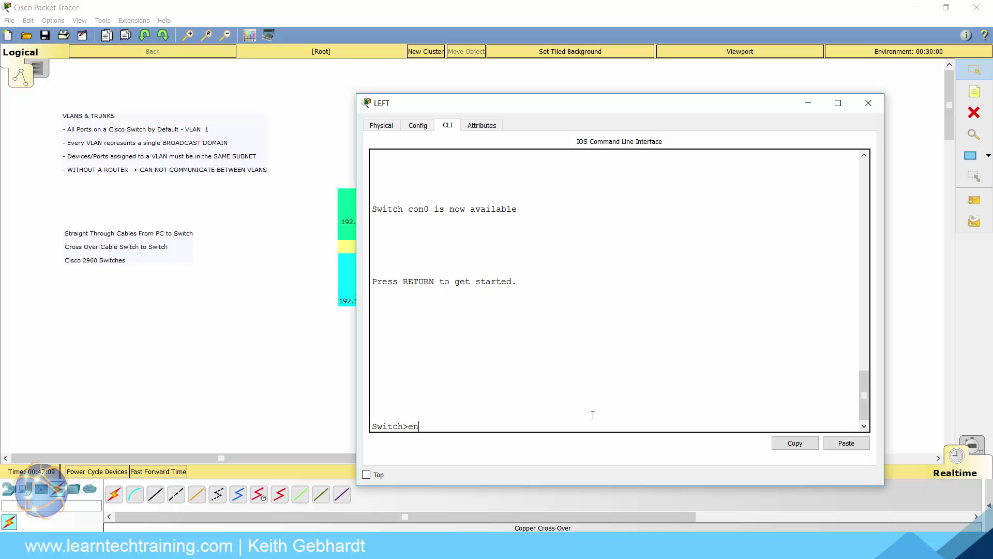
key("Return")
type("conf t")
key("Return")
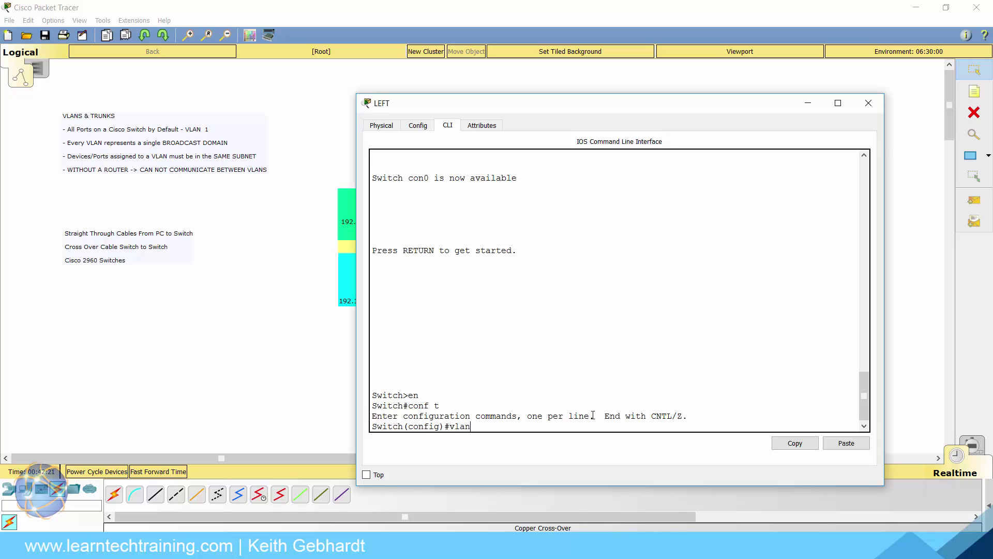
Create VLAN 10 networkONE, VLAN 20 networkTWO and VLAN 30 NATIVE, then exit VLAN mode
key("Return")
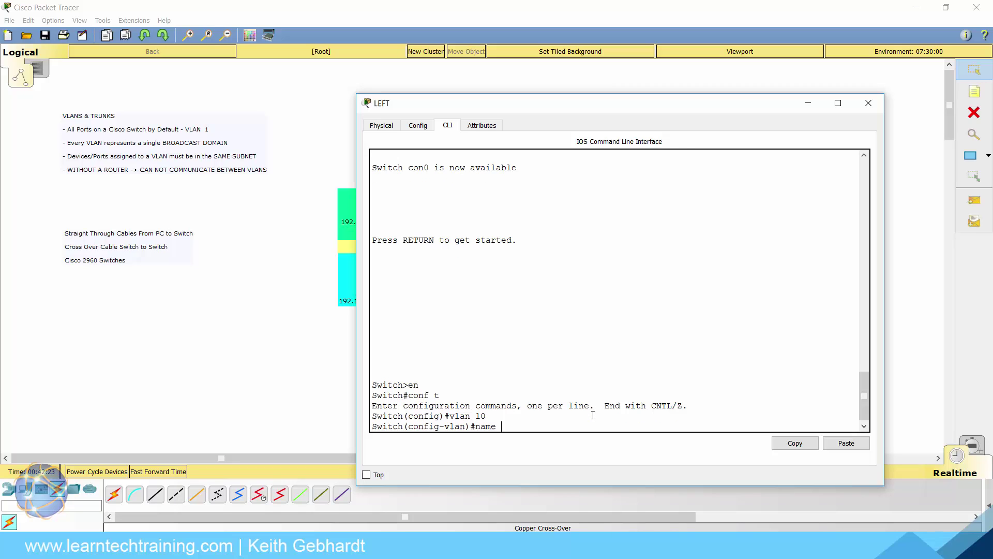
type("name network")
key("Return")
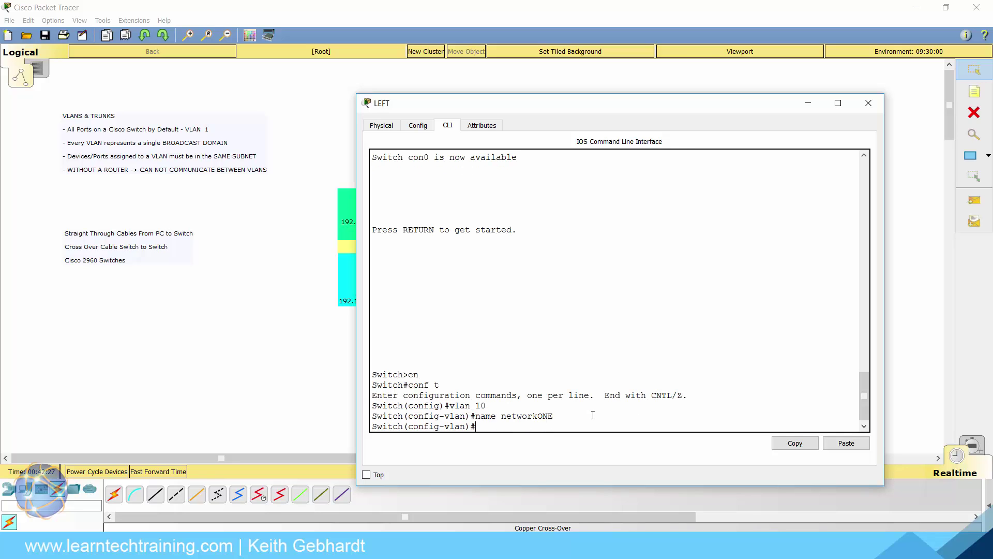
type("vlan 20")
key("Return")
type("name")
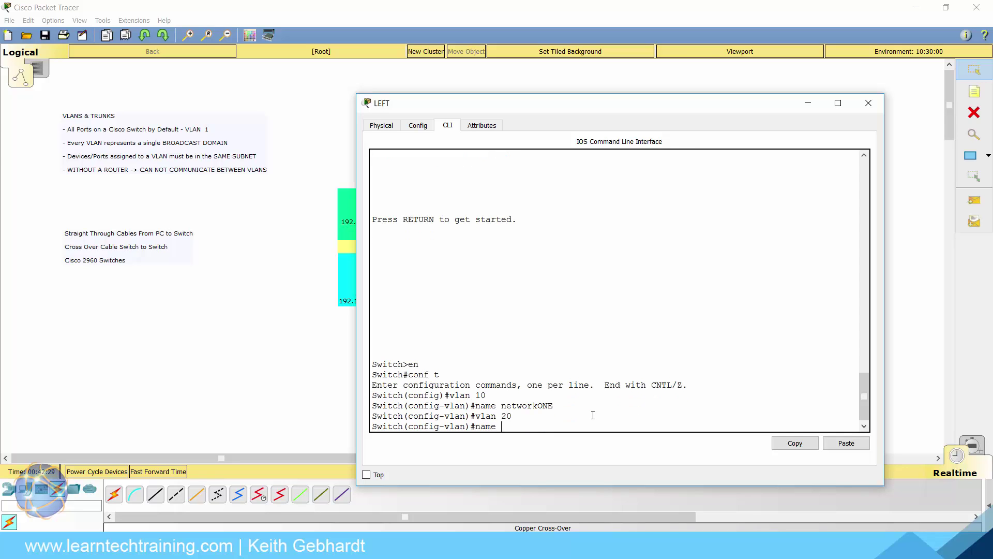
type(" networkTWO")
key("Return")
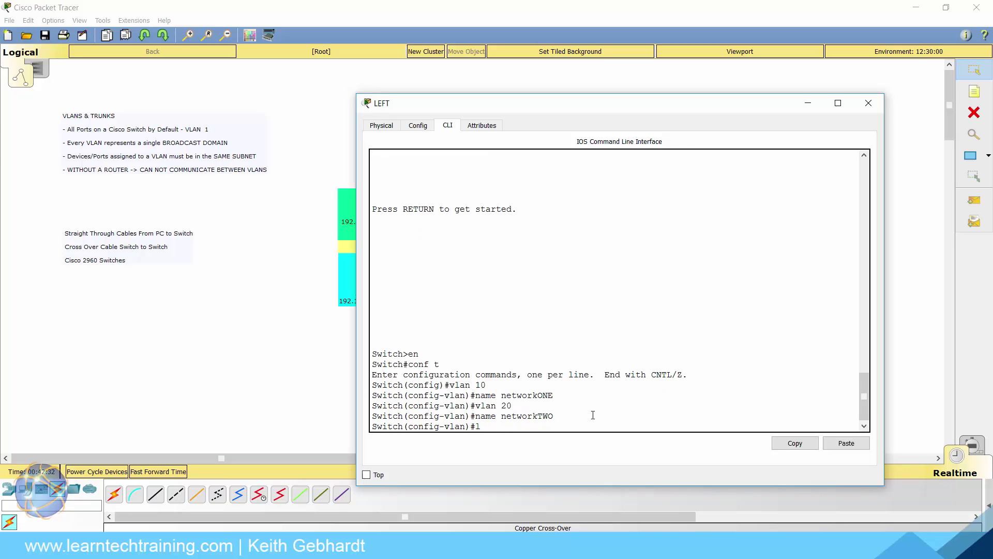
type("vlan 30")
key("Return")
type("nfig-vlan)#name NATIVE")
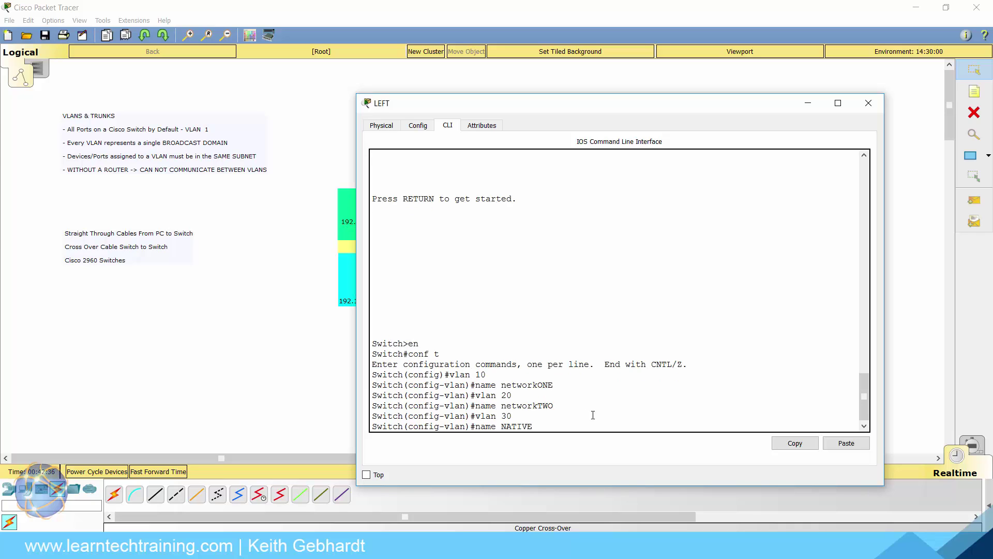
key("Return")
type("exit")
key("Return")
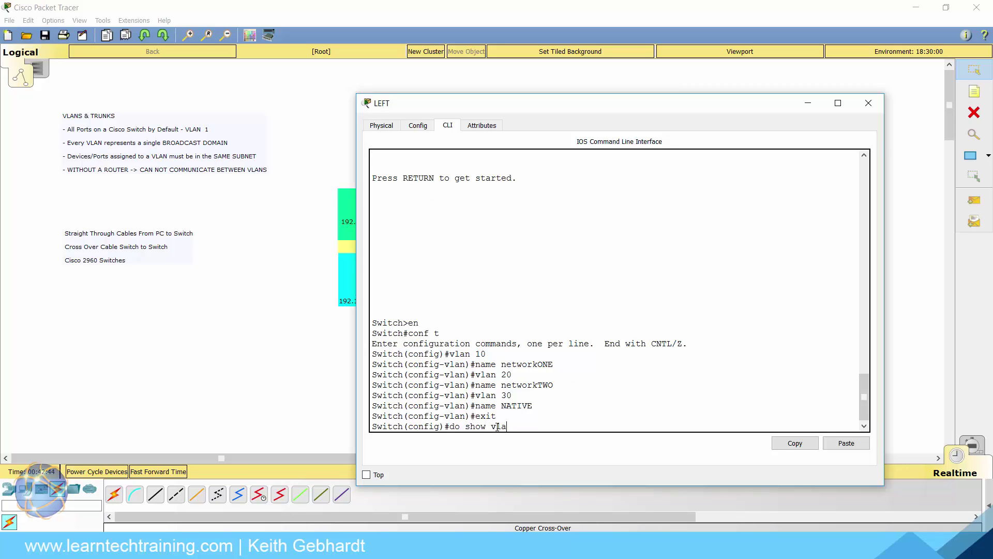
Run do show vlan br and highlight the VLAN 10 networkONE, 20 networkTWO and 30 NATIVE rows
type("do show vlan br")
key("Return")
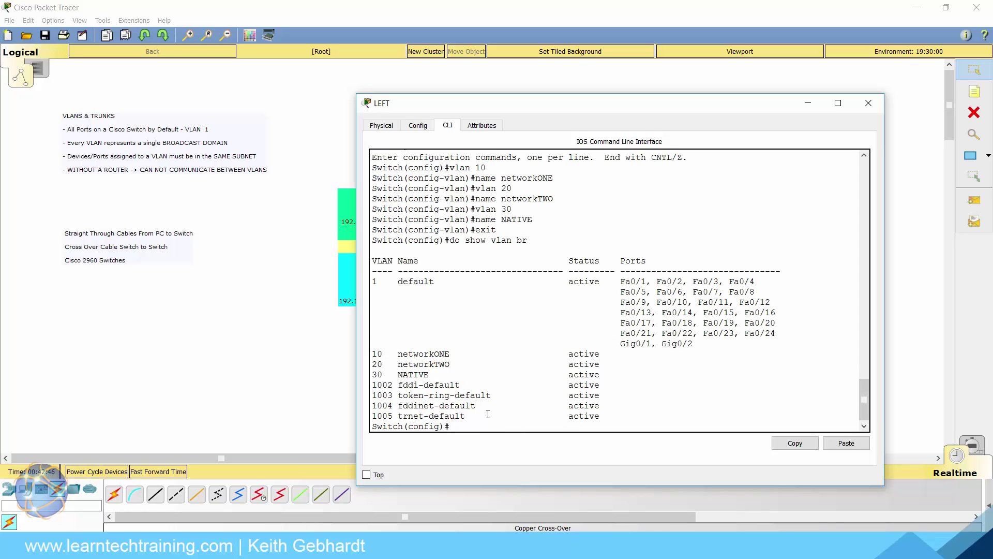
left_click_drag(372, 352, 449, 352)
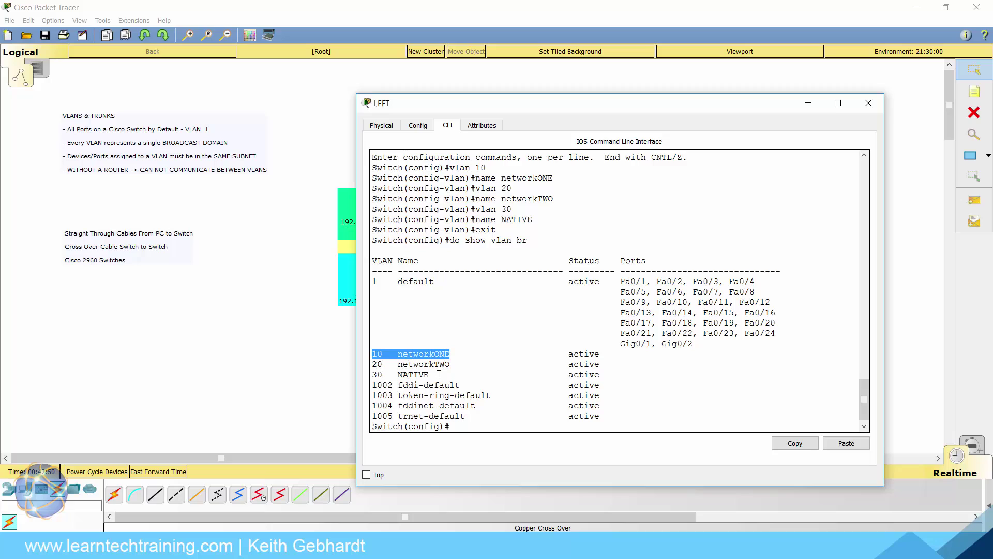
left_click(440, 373)
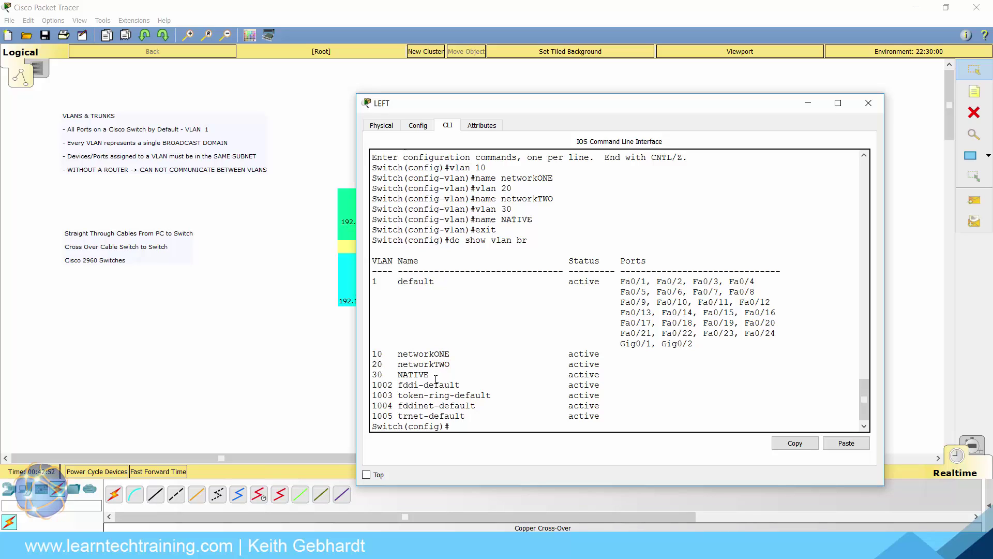
left_click_drag(431, 375, 403, 376)
left_click(465, 427)
left_click_drag(446, 372, 376, 355)
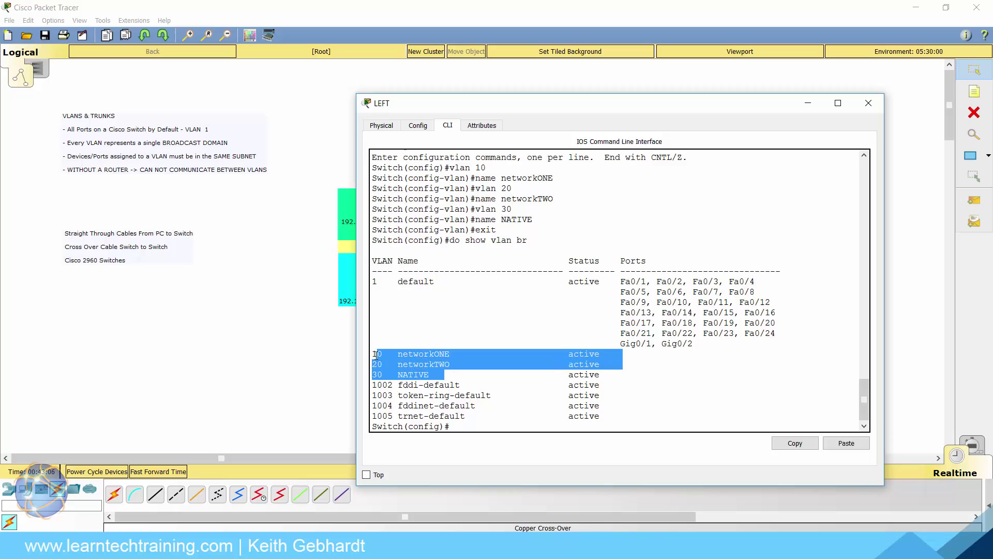
left_click(463, 428)
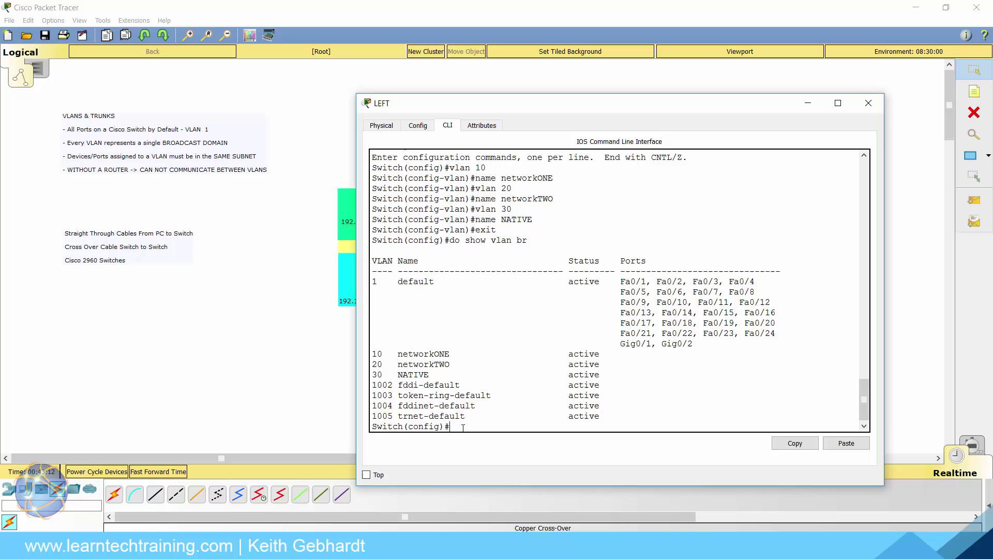
key("Return")
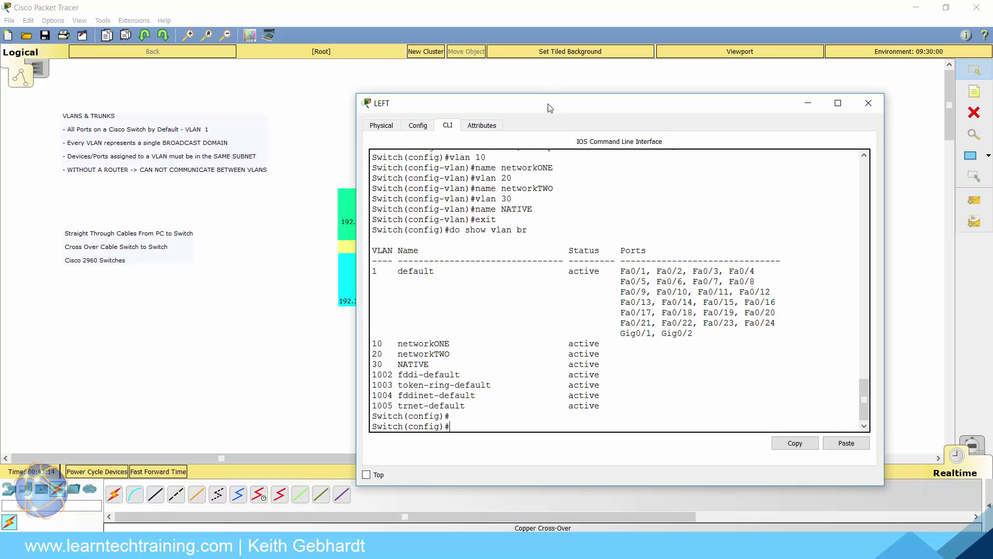
Under interface fa0/1, set switchport mode access
left_click_drag(544, 104, 616, 88)
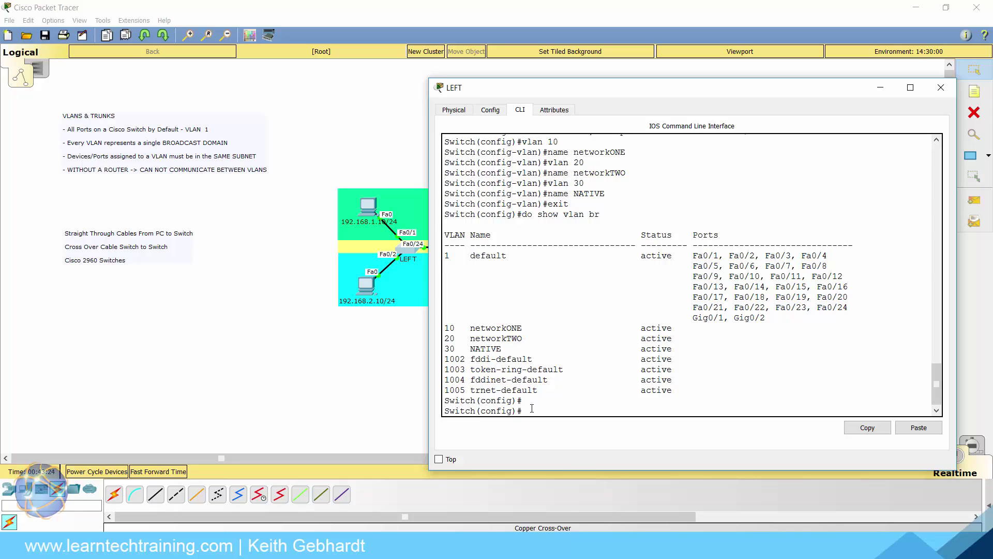
type("int fa0/1")
key("Return")
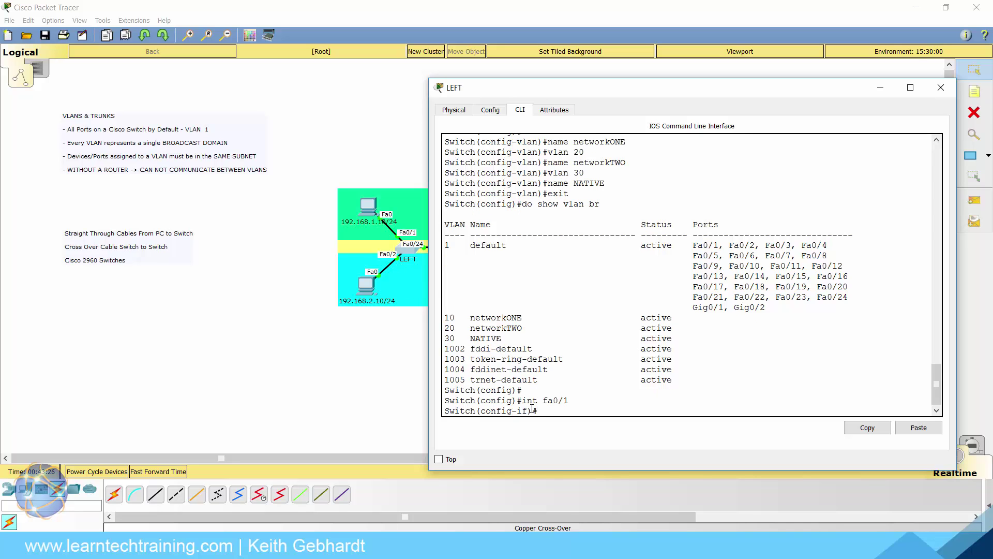
type("swit")
key("Tab")
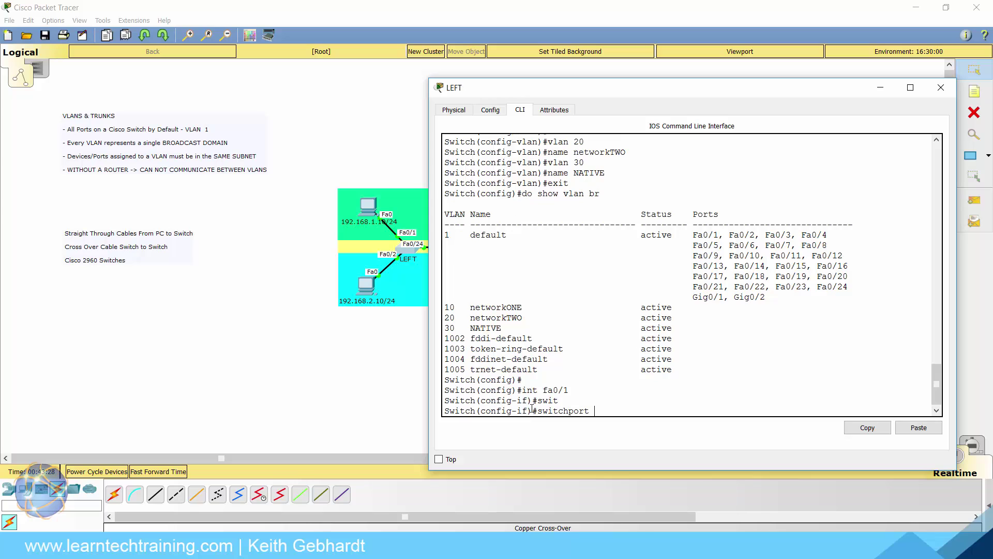
type("mode")
key("Tab")
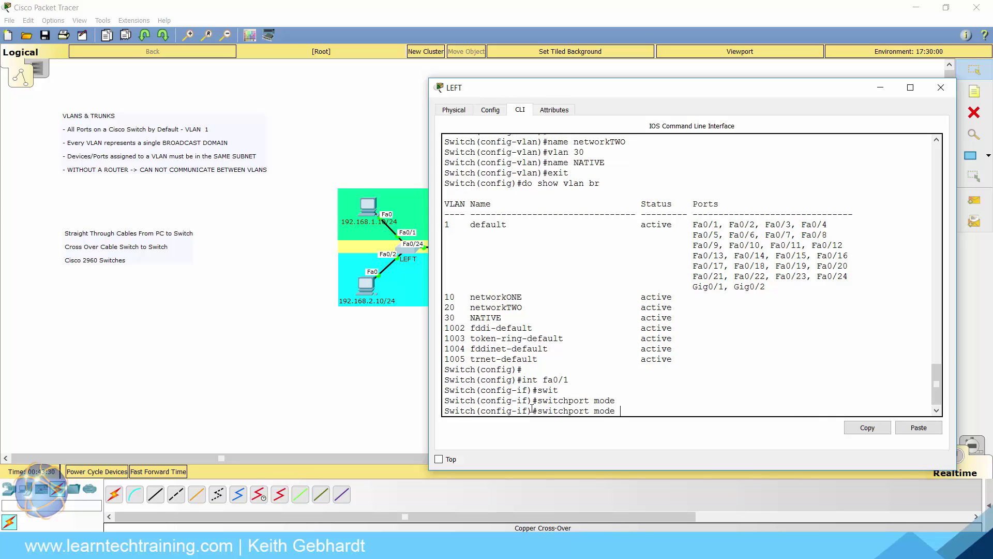
type("ac")
key("BackSpace")
key("BackSpace")
type("?")
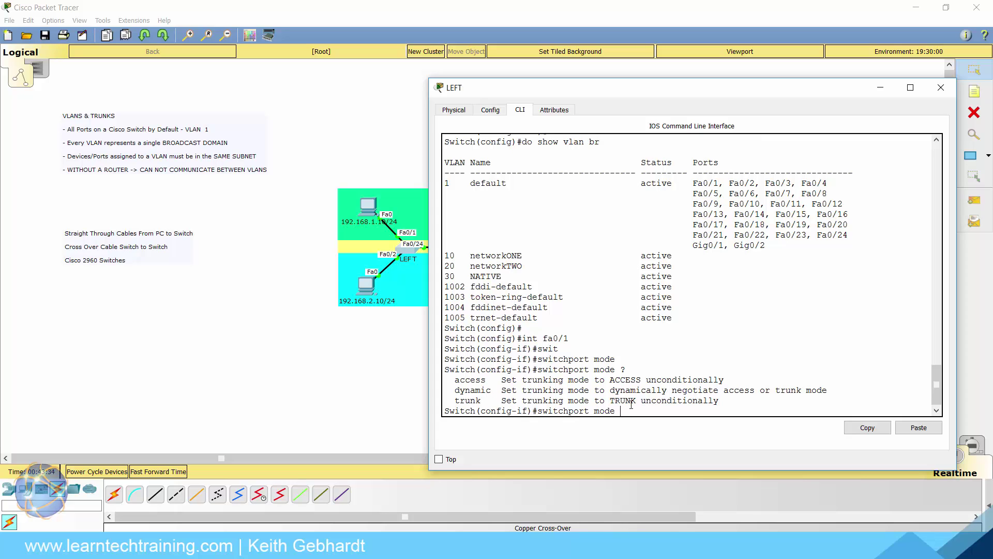
type("access")
key("Return")
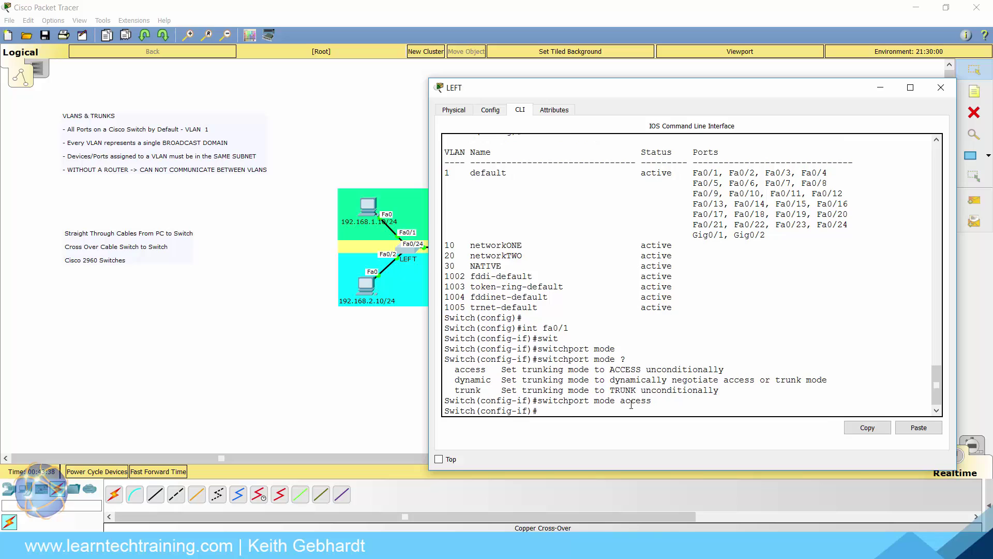
Assign Fa0/1 with switchport access vlan 10 and exit the interface
type("switch")
key("Tab")
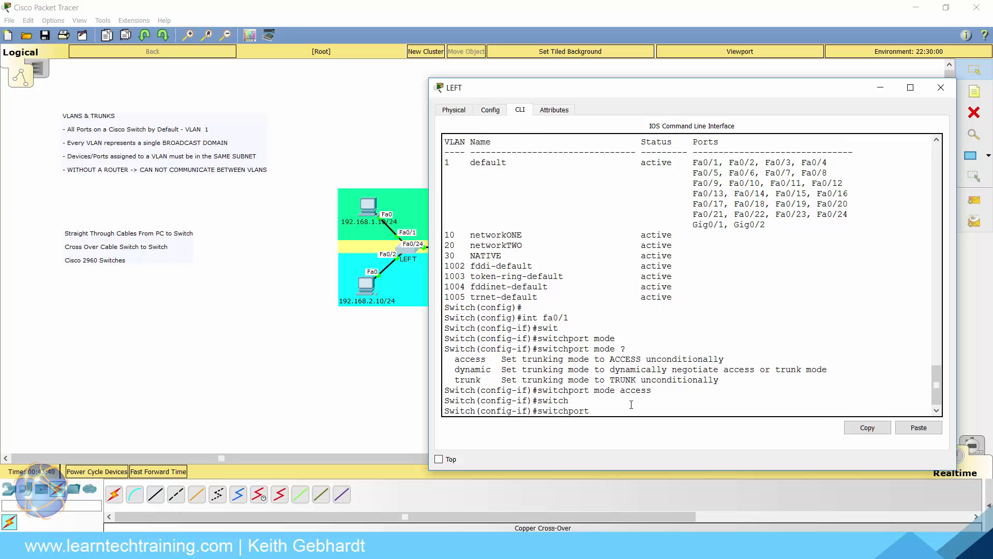
type("mod")
key("BackSpace")
key("BackSpace")
key("BackSpace")
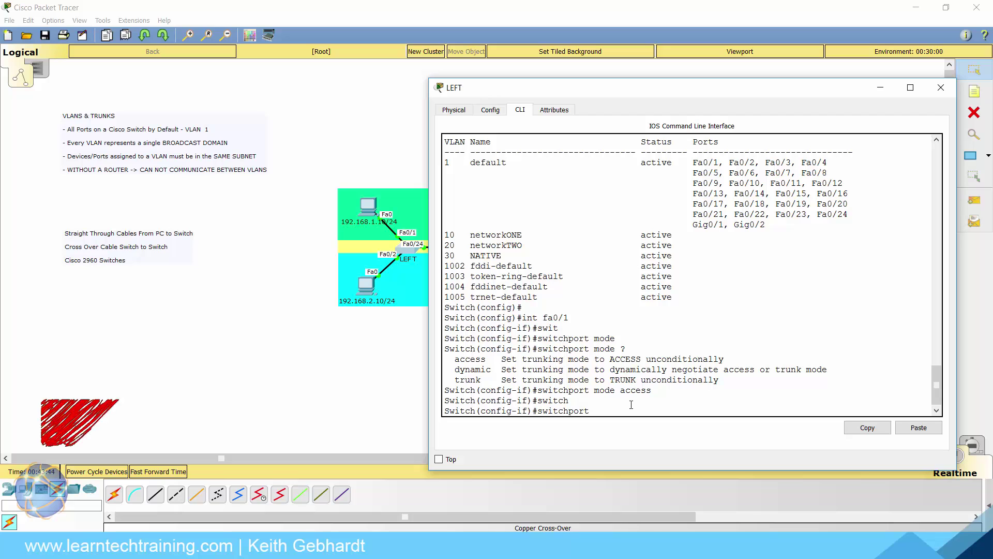
type("?")
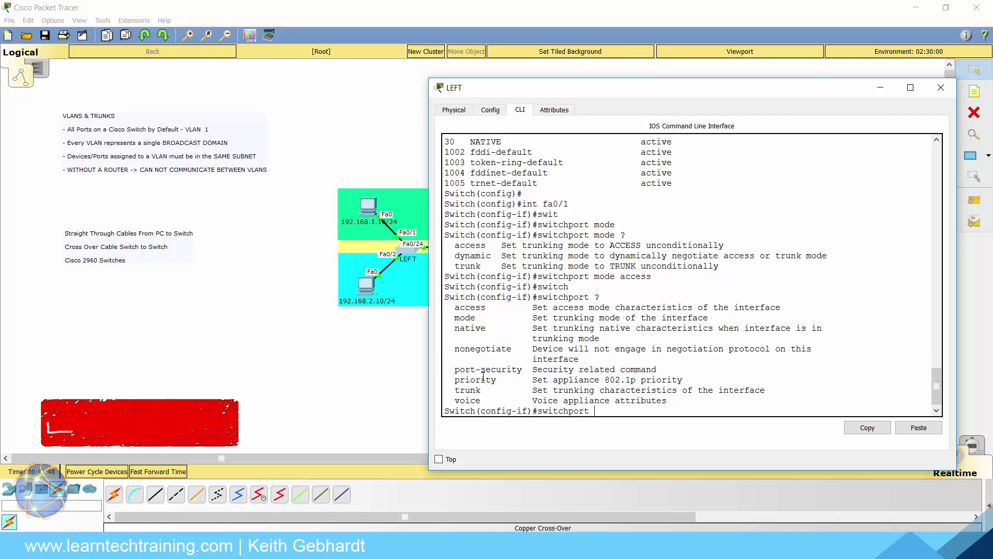
type("ac")
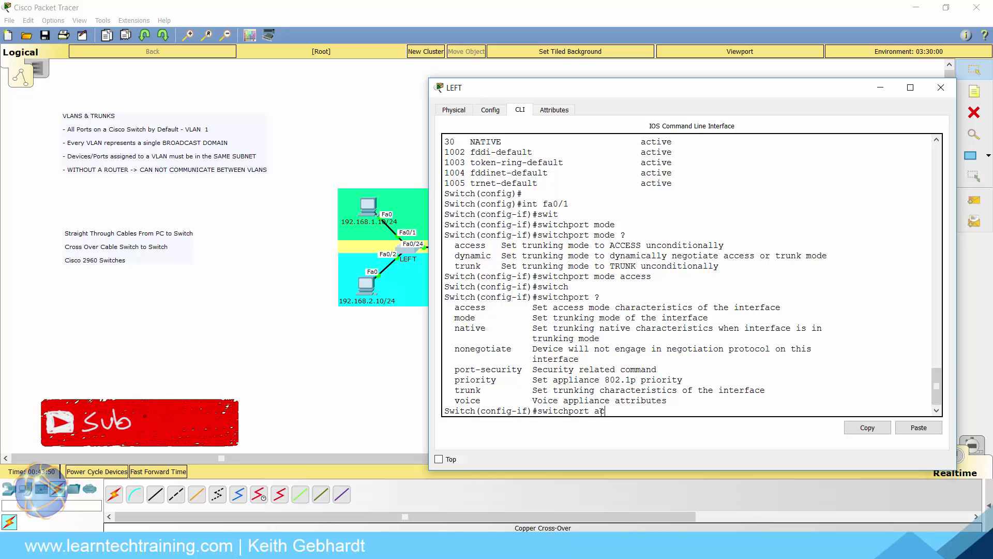
type("cess vlan 10")
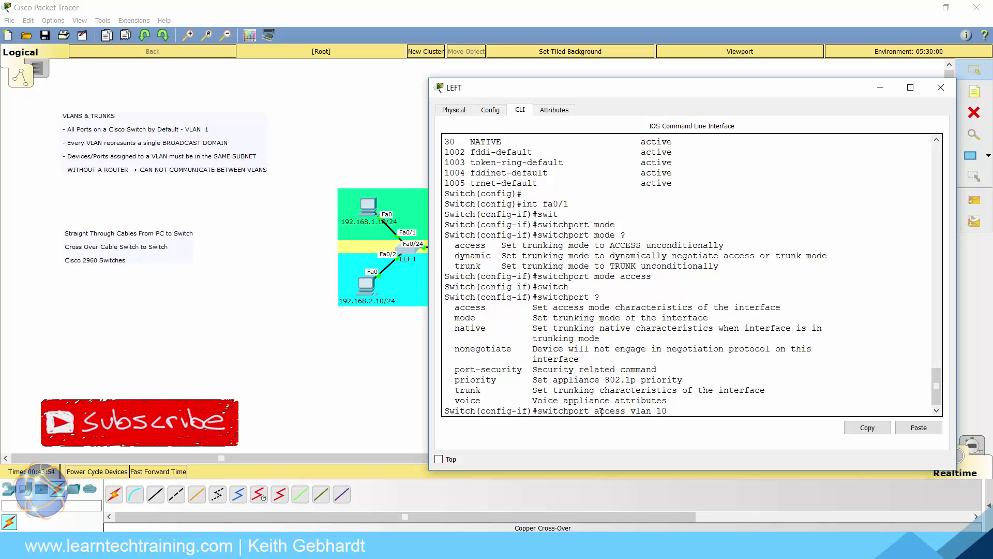
key("Return")
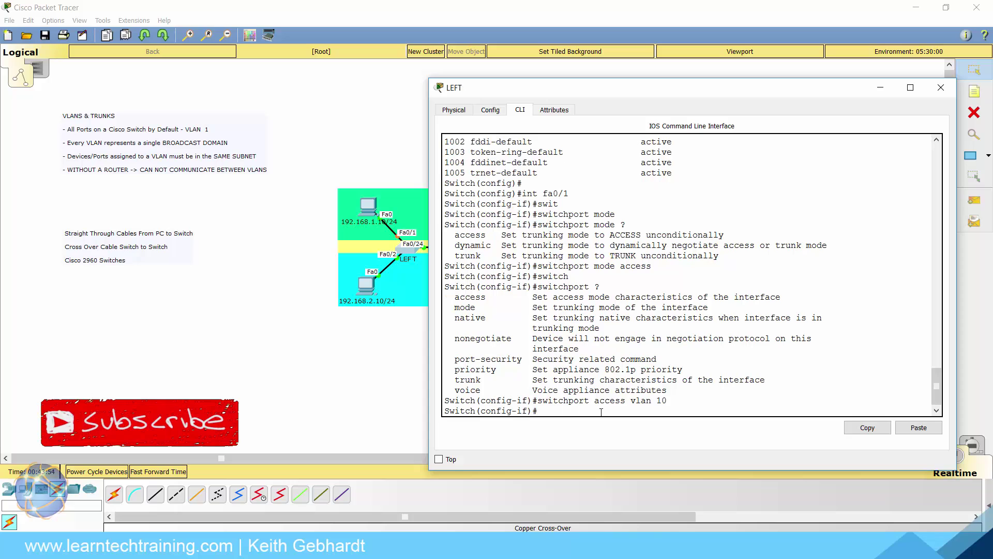
type("exit")
key("Return")
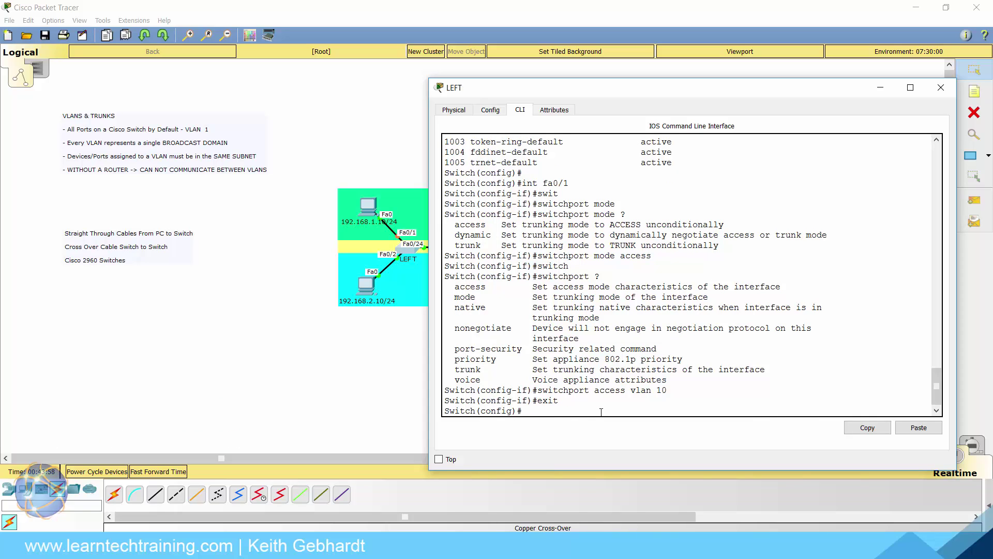
Set interface Fa0/2 on the left switch to switchport mode access
type("int fa0/2")
key("Return")
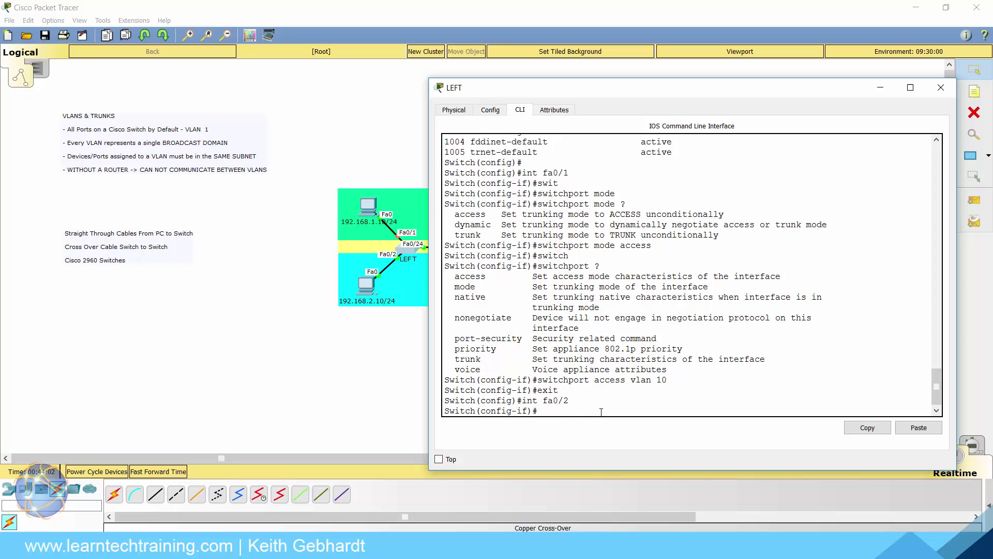
type("switch")
key("Tab")
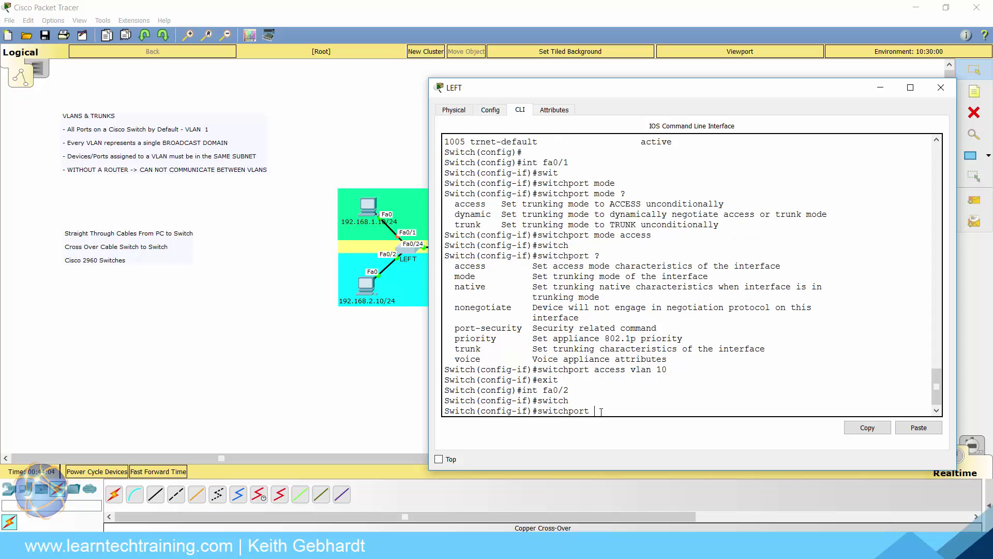
type("mode a")
key("Tab")
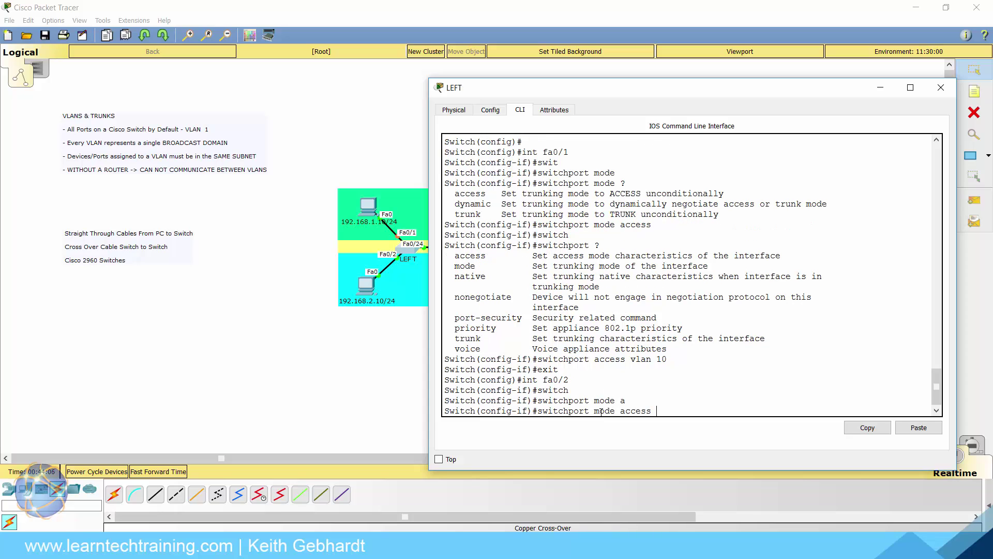
key("Return")
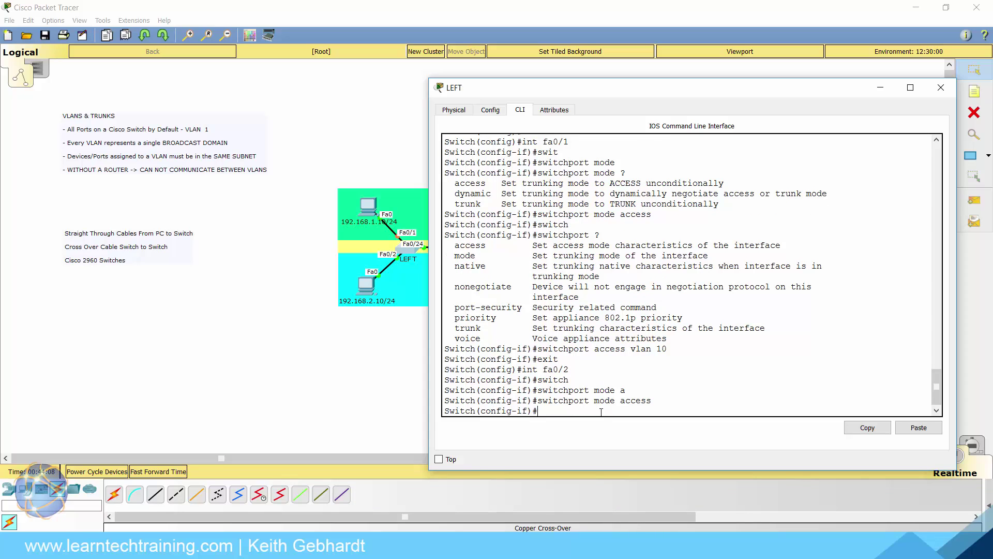
Assign Fa0/2 to access VLAN 20 and return to global configuration
type("switch")
key("Tab")
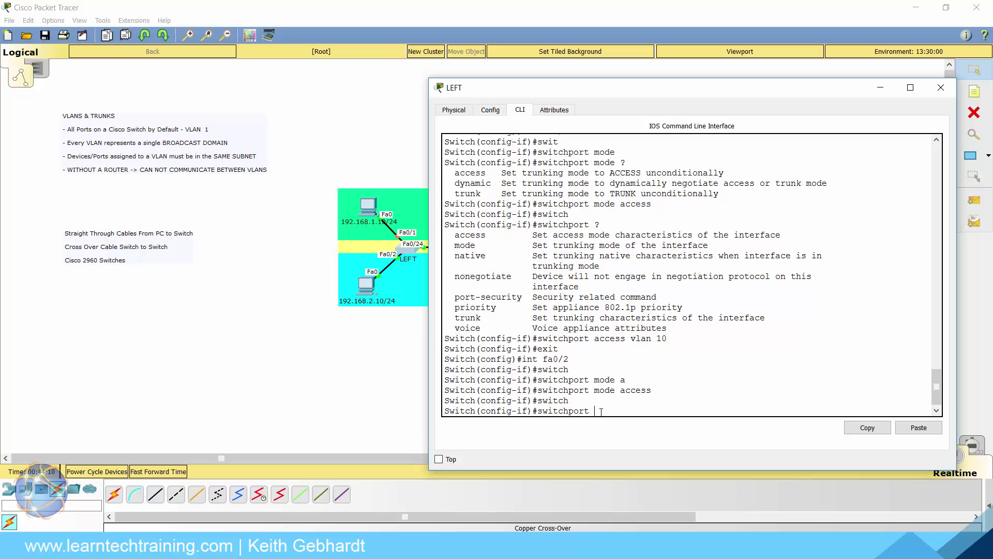
type("acc")
key("Tab")
type("vlan")
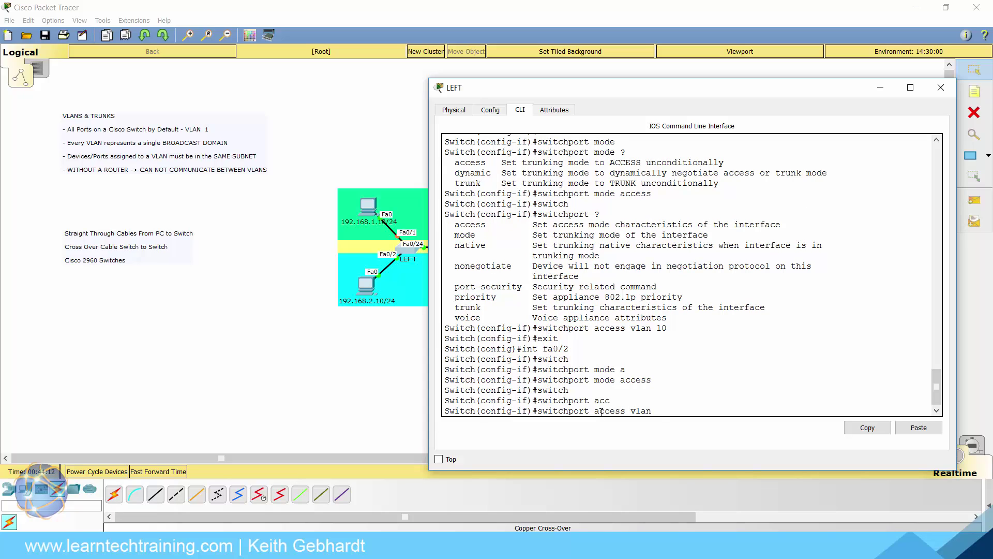
type(" 20")
key("Return")
type("exit")
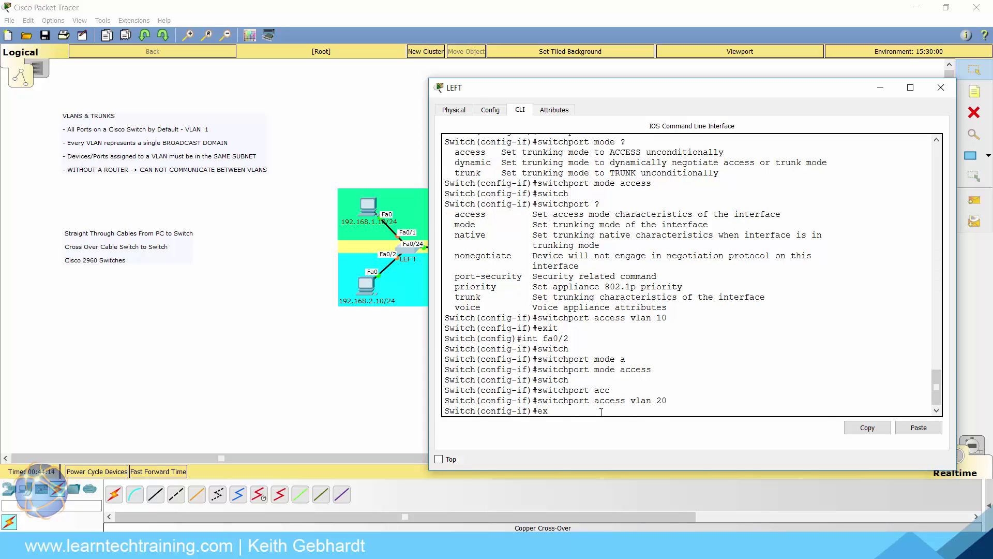
key("Return")
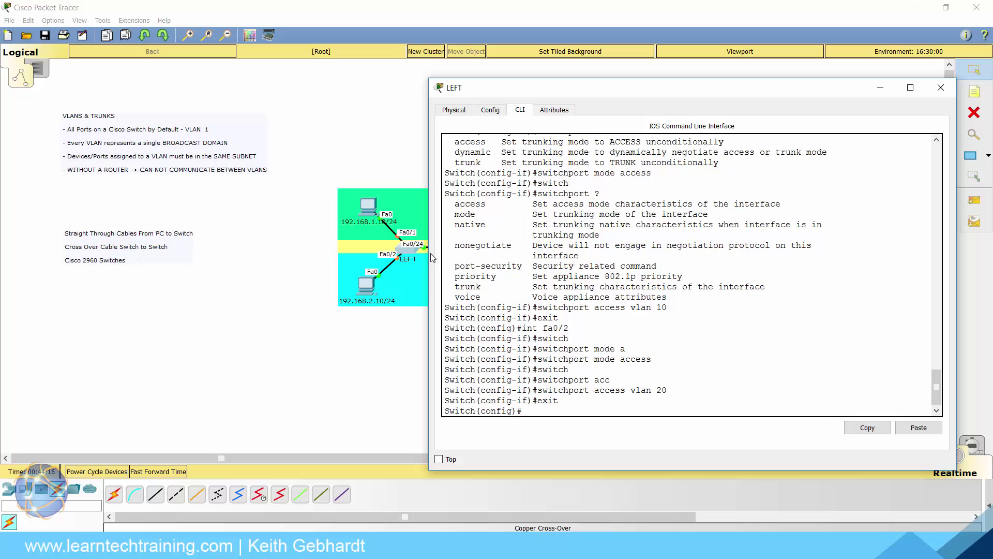
Set interface Fa0/24 on the left switch to switchport mode trunk
type("int fa0/23")
key("Return")
type("switch")
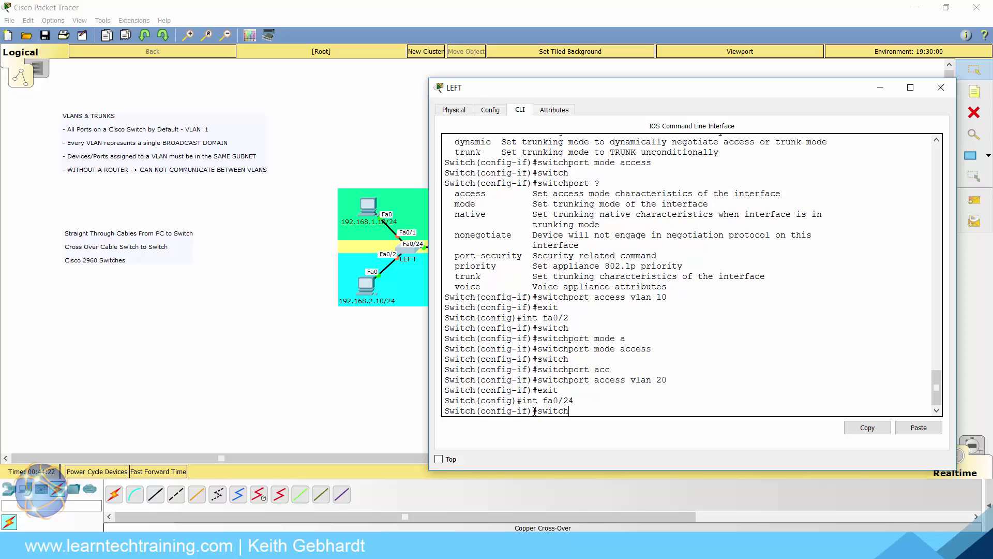
type("p")
key("Tab")
type("mode ")
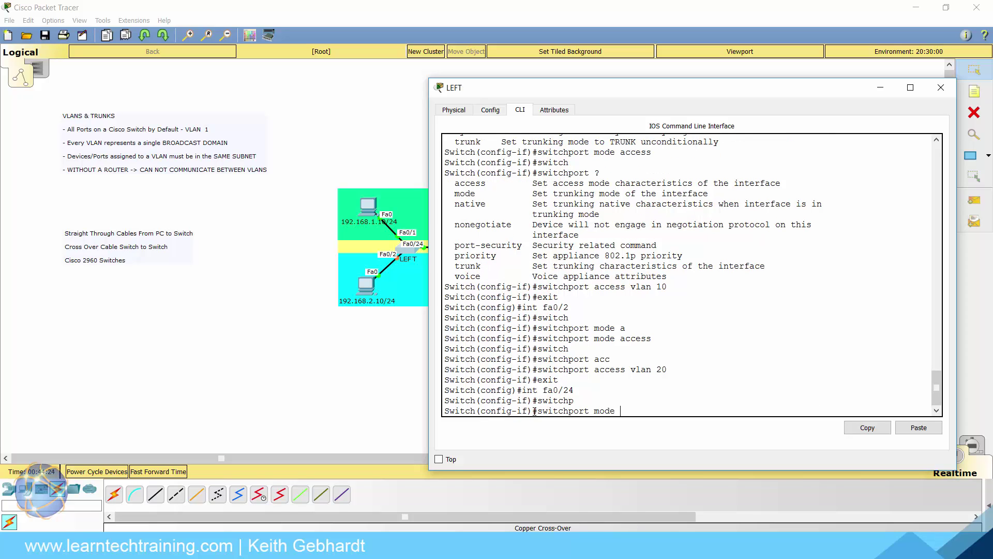
type("trunk")
key("Return")
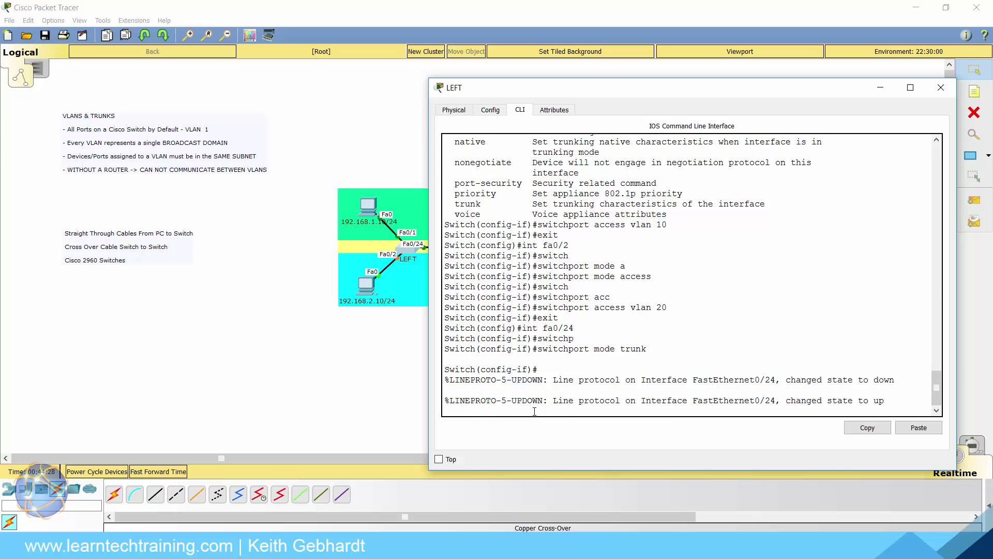
key("Return")
Set the Fa0/24 trunk's native VLAN to 30 and exit the interface
type("switch")
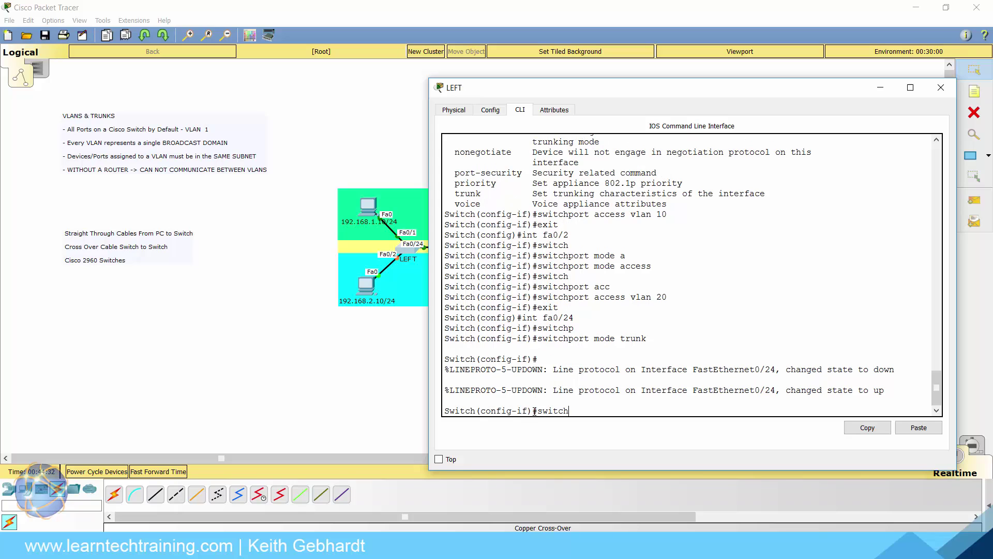
key("Tab")
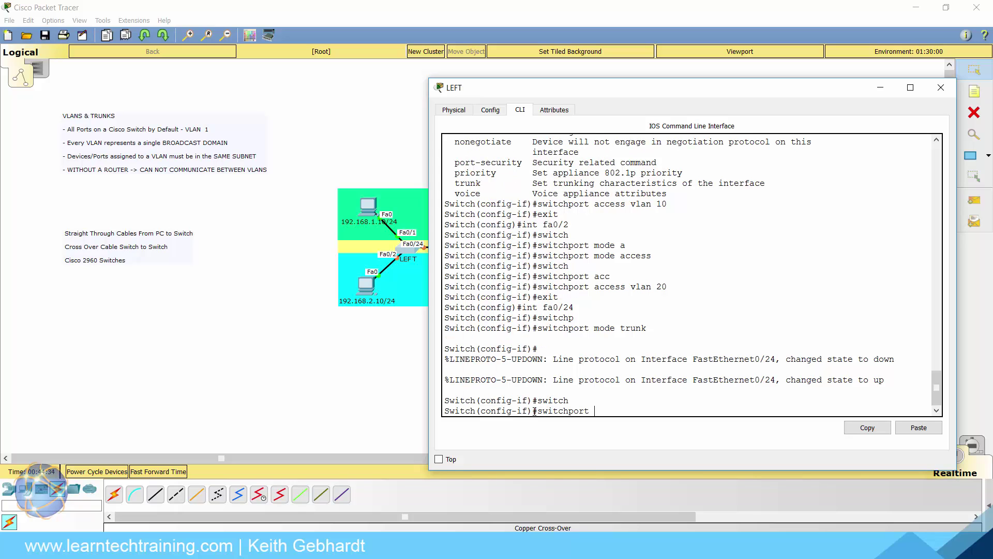
type("?")
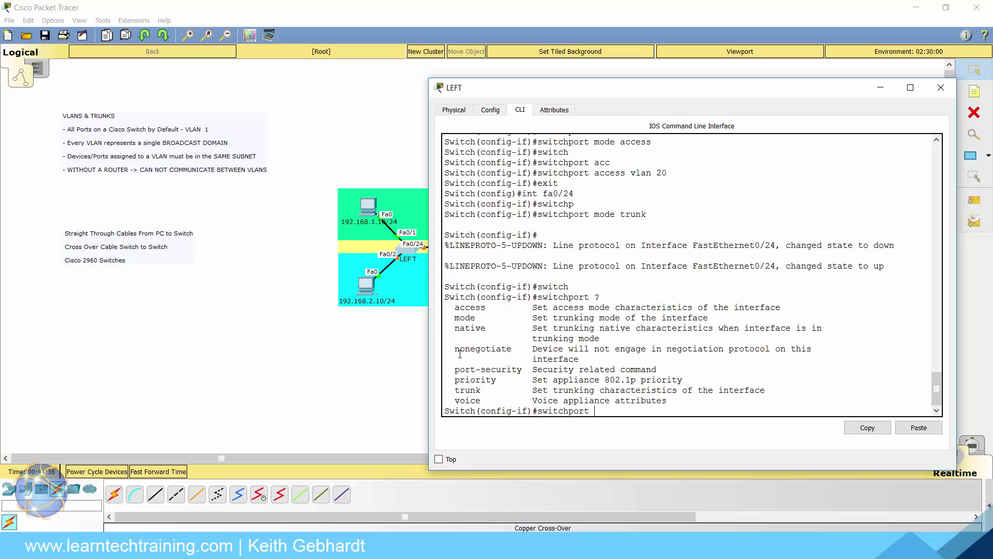
type(" tru")
key("Tab")
type("?")
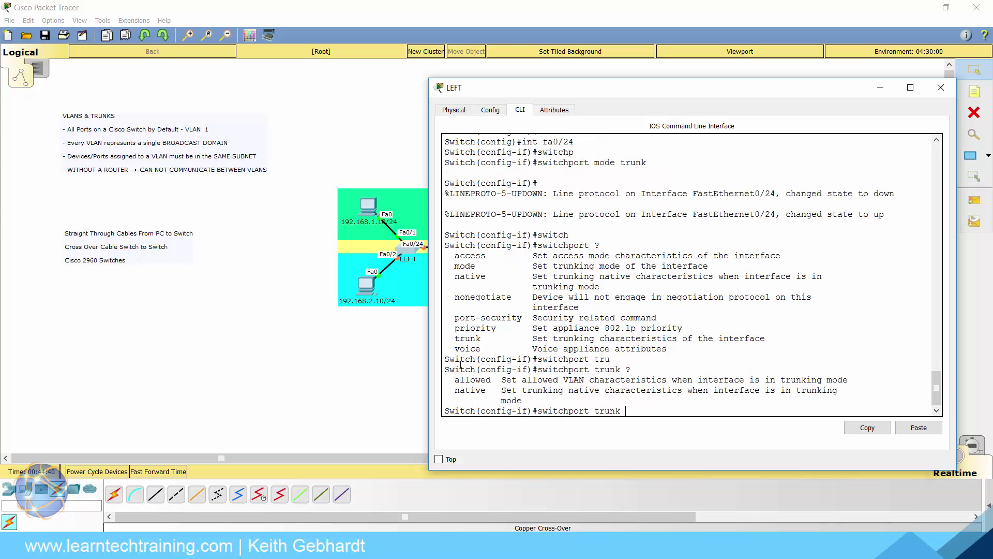
type("native vlan 30")
key("Return")
type("exit")
key("Return")
key("Return")
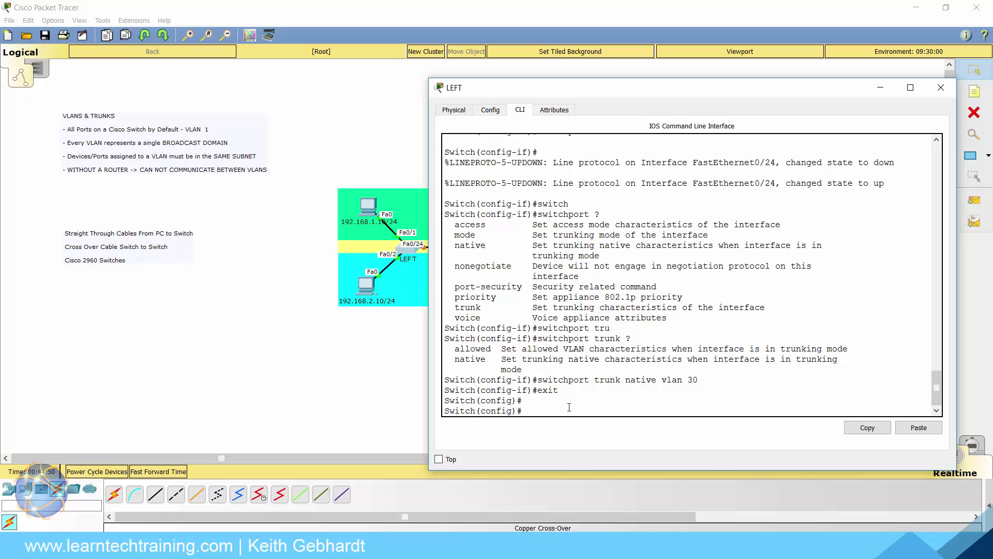
Copy the left switch's running-config to startup-config, accepting the default filename
key("ctrl+z")
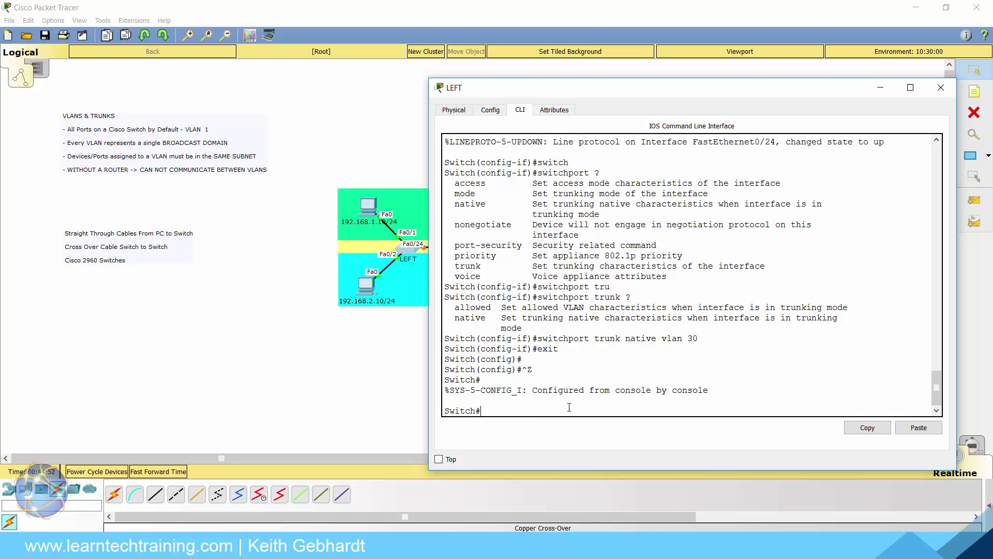
type("copy run")
key("Tab")
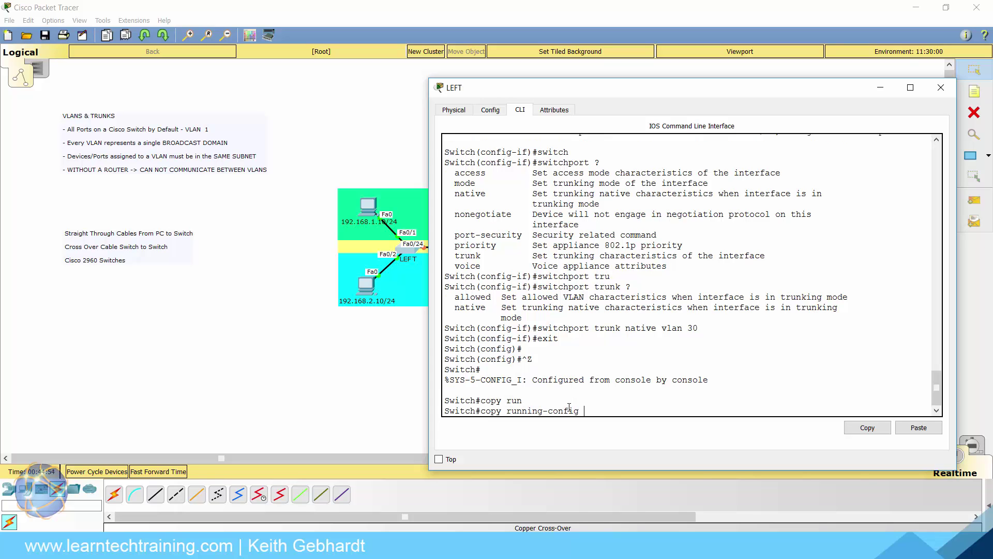
type("st")
key("Tab")
key("Return")
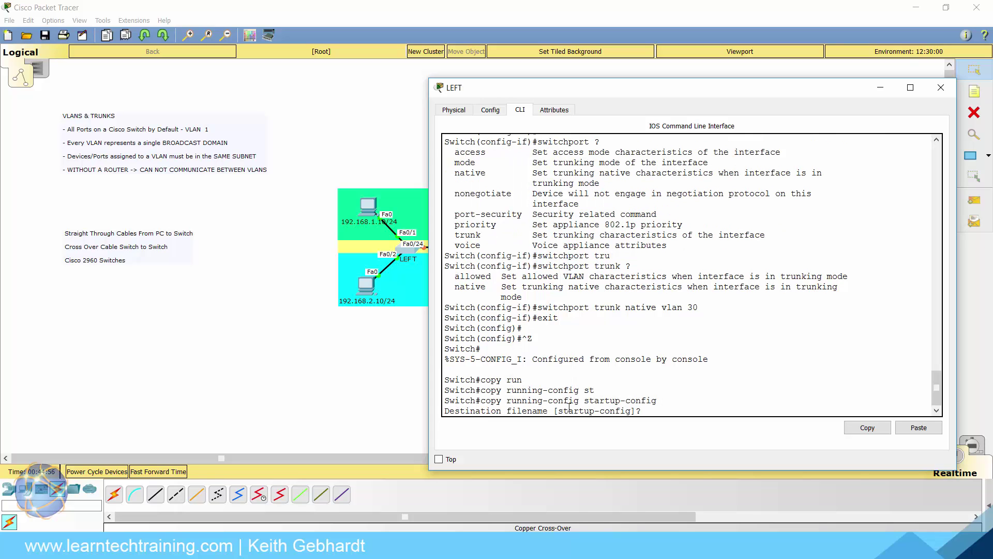
key("Return")
key("Return")
Discard the unused wr shortcut, close the left switch and open the right switch
type("do")
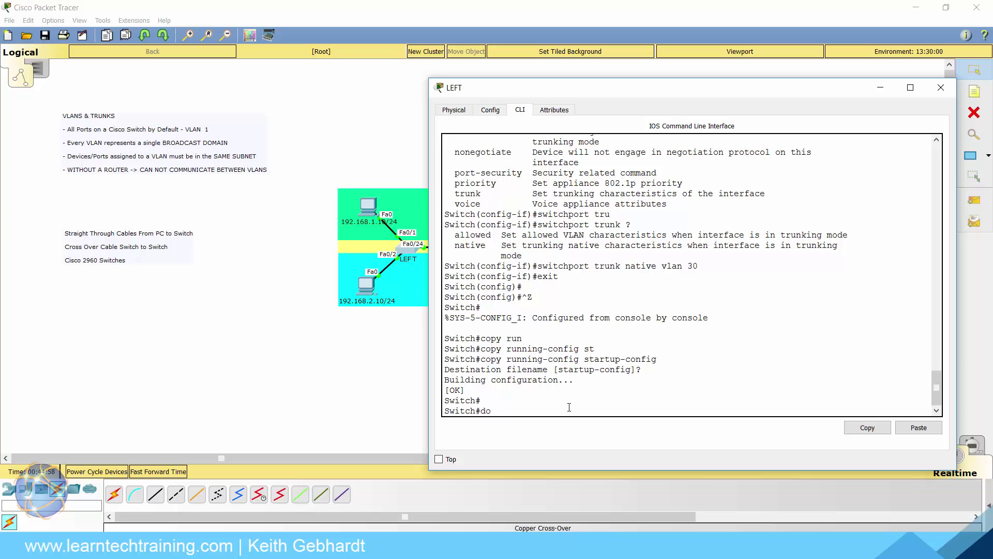
key("BackSpace")
key("BackSpace")
type("wr")
left_click_drag(663, 357, 481, 359)
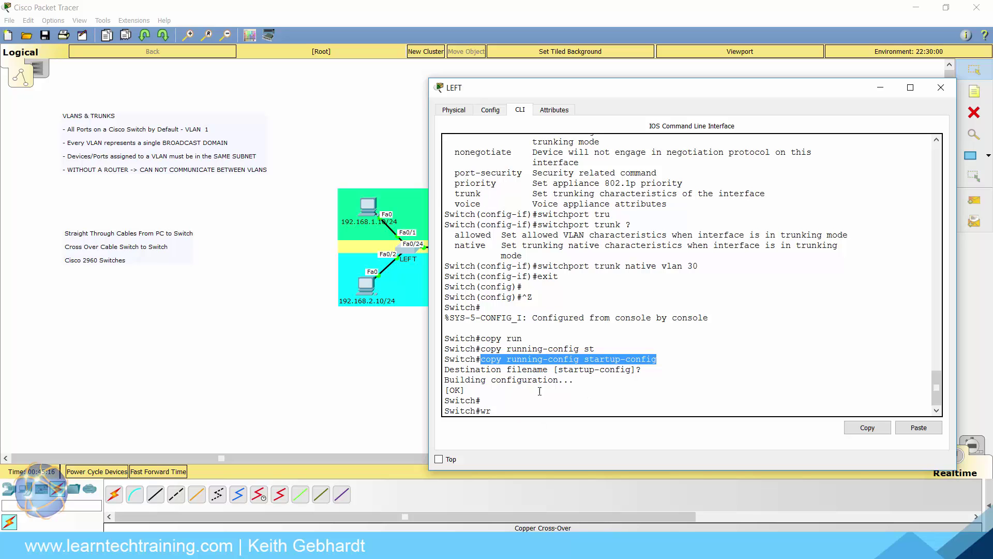
left_click_drag(495, 412, 481, 414)
key("BackSpace")
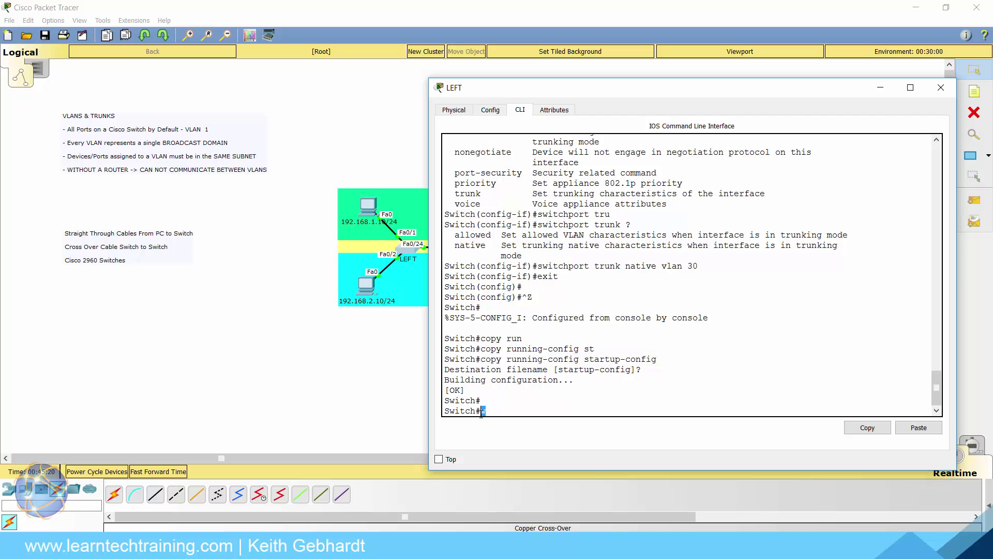
left_click(941, 87)
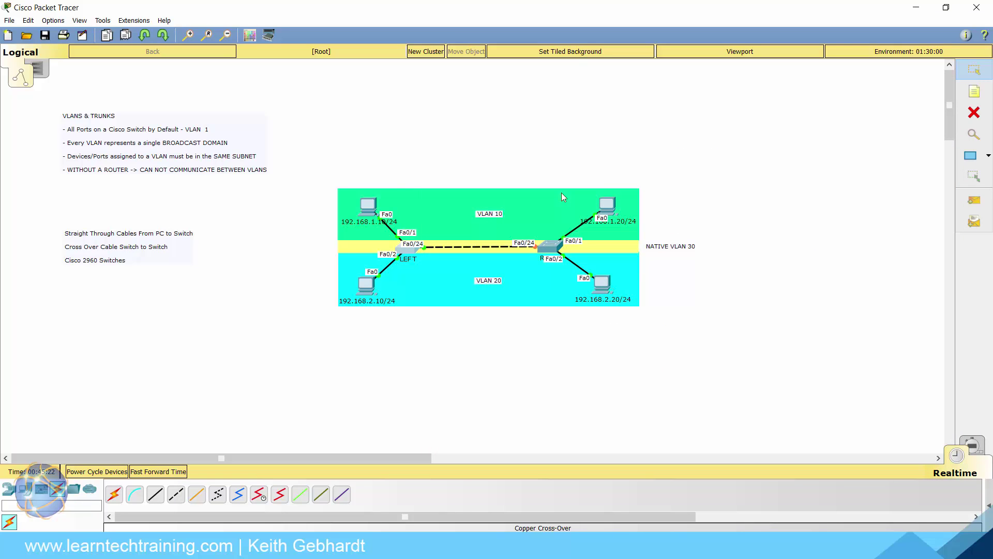
left_click(542, 250)
Open the right switch's CLI, widen its window, and enter global configuration mode
left_click(448, 125)
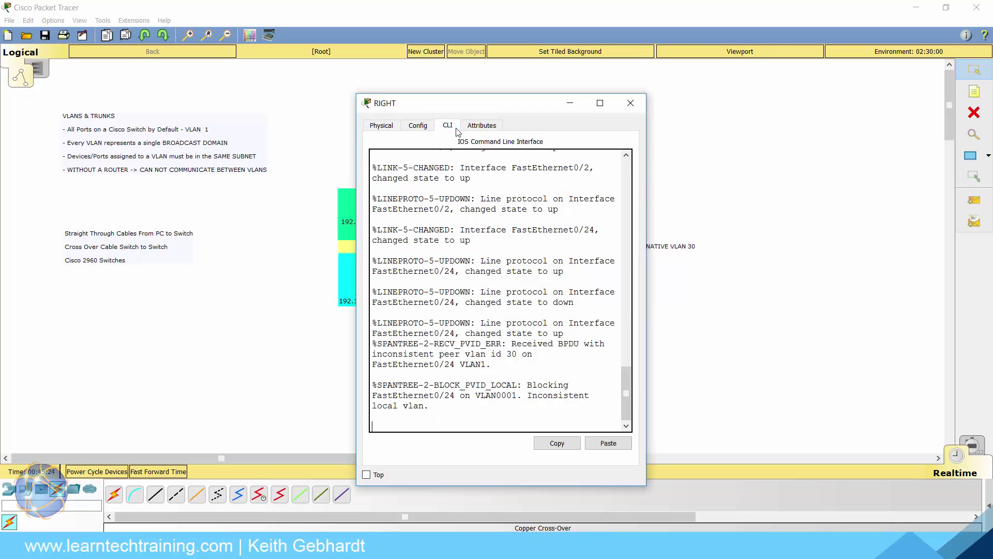
left_click_drag(645, 195, 825, 196)
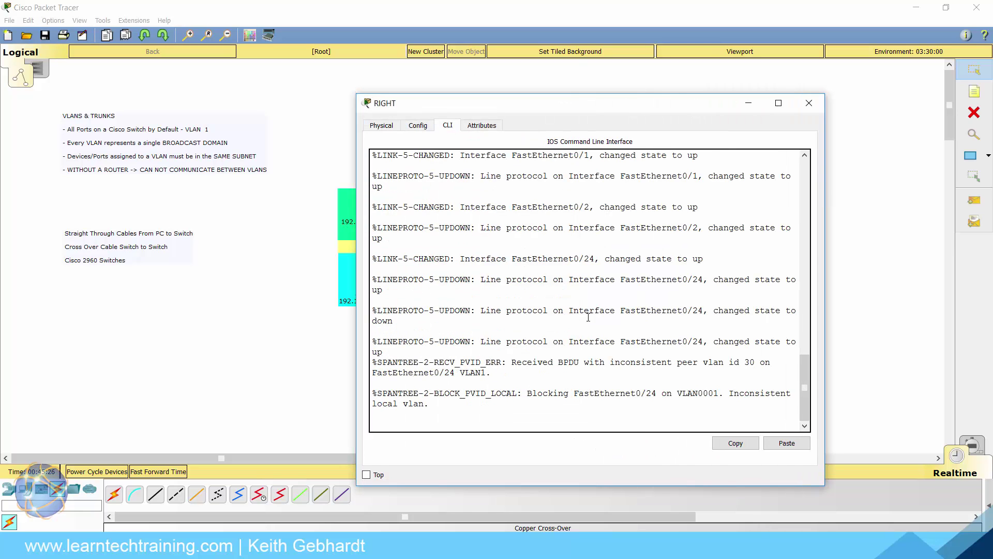
key("Return")
key("Return")
type("en")
key("Return")
type("conf t")
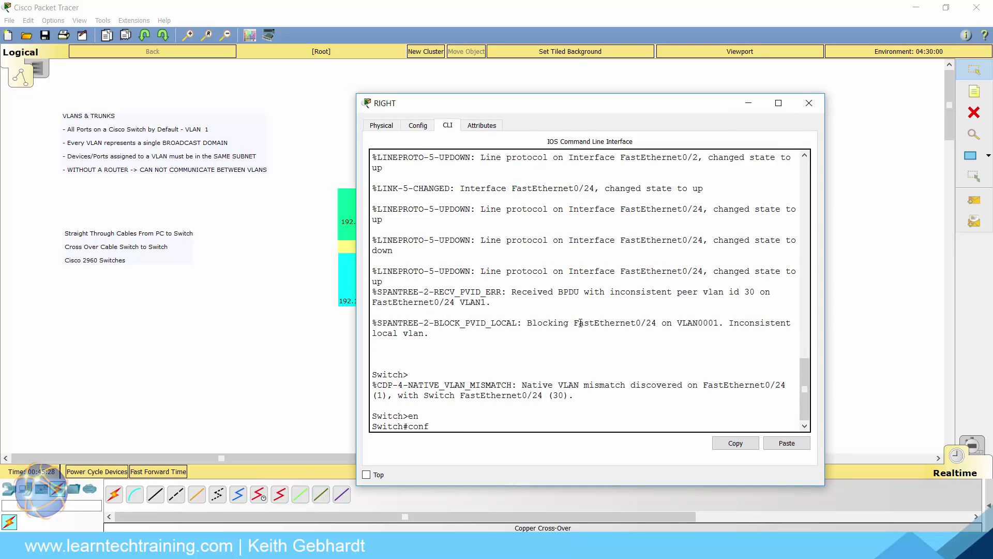
Create VLAN 10 named NETWORKone and VLAN 20 named NETWORKtwo
key("Return")
type("vlan 10")
key("Return")
type("na")
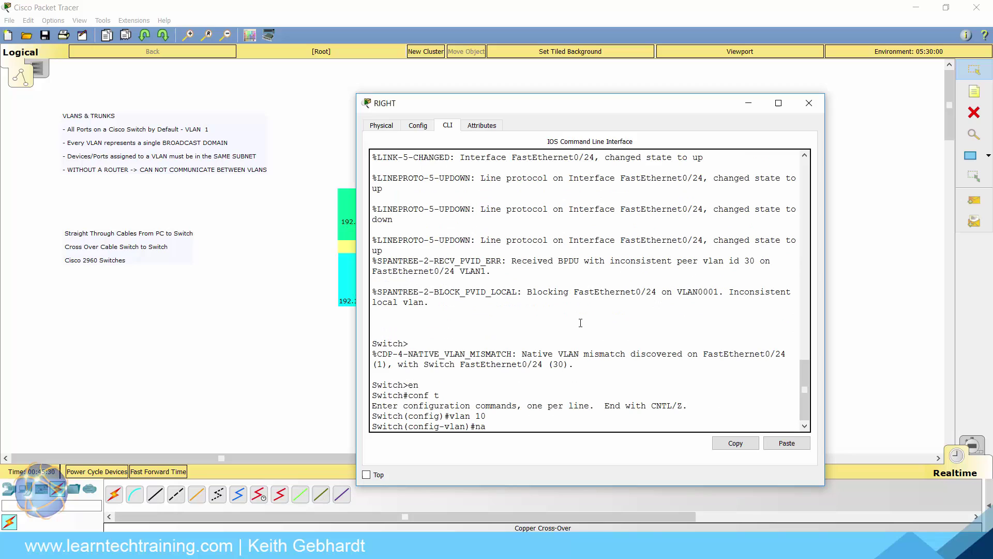
type("me NETWORKone")
key("Return")
type("vlan20")
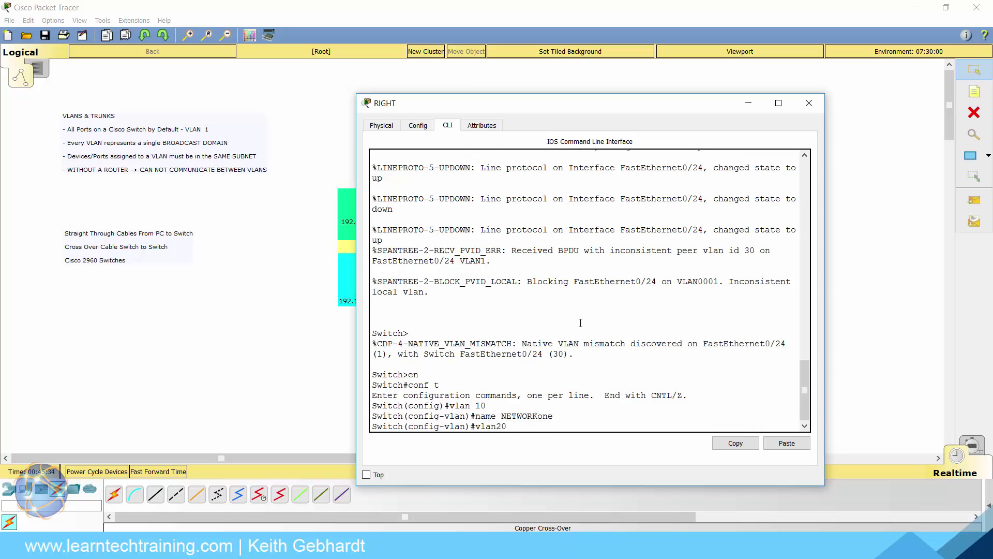
key("BackSpace")
key("BackSpace")
type("20")
key("Return")
type("name")
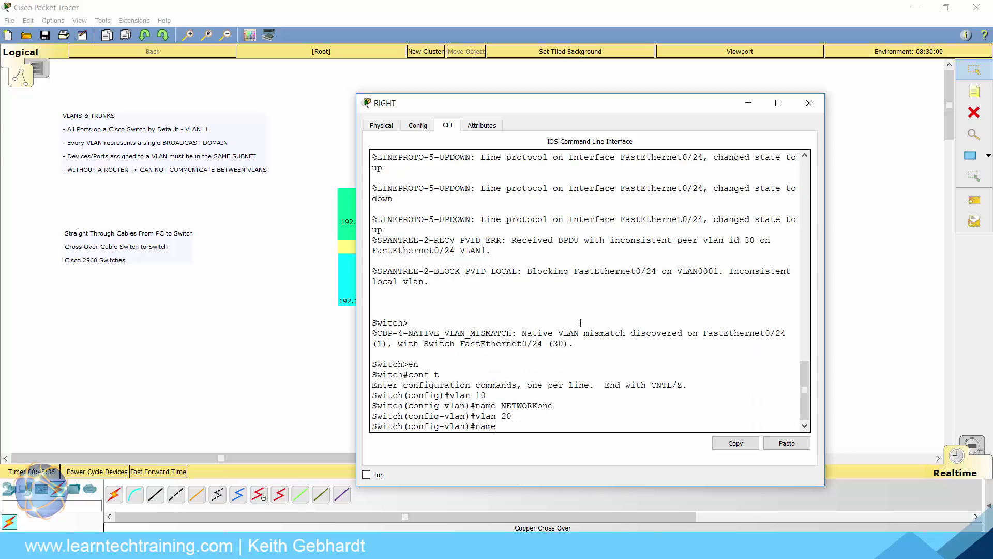
type(" NETWORKtwo")
key("Return")
Create VLAN 30 named NATIVE and leave VLAN configuration
type("vlan 30")
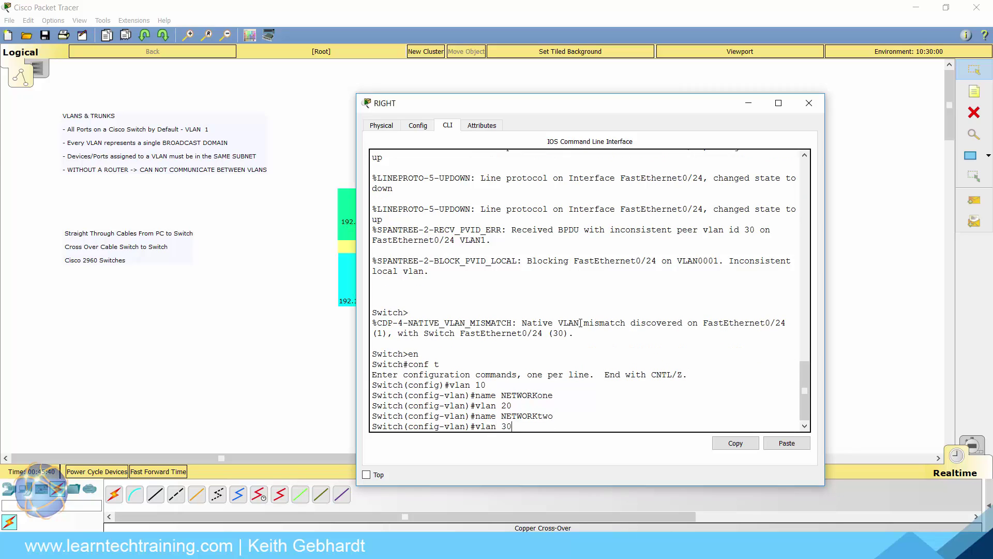
key("Return")
type("name ")
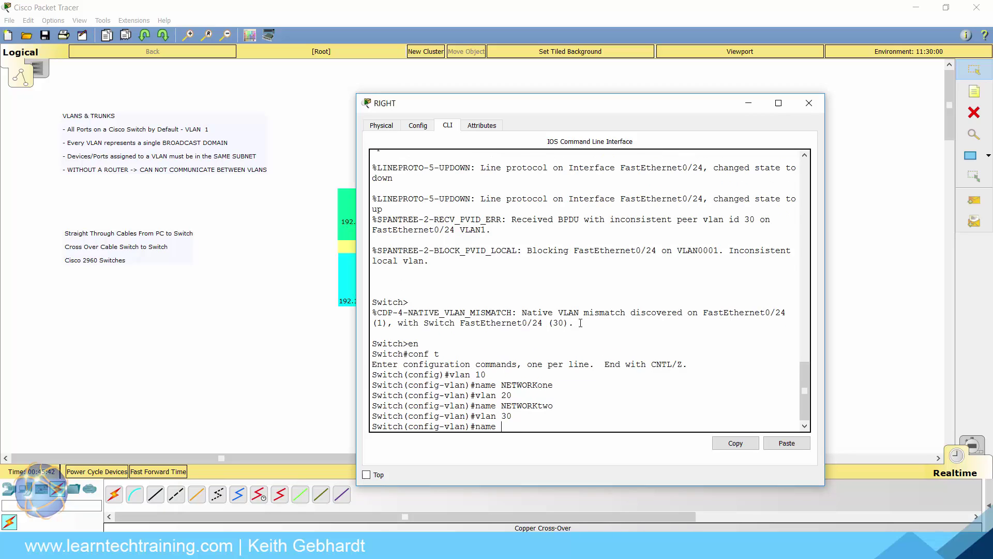
type("NATIVE")
key("Return")
type("exit")
key("Return")
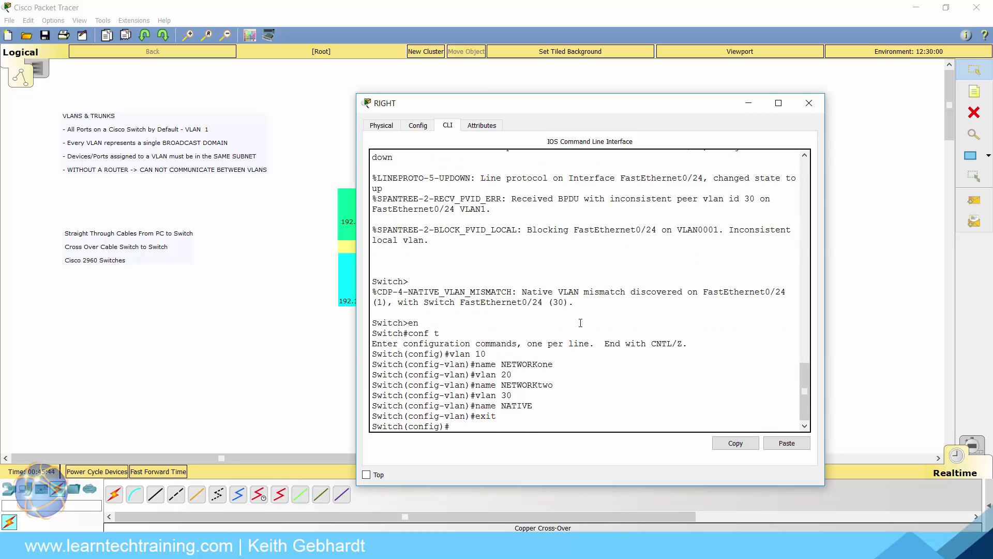
key("Return")
Set interface Fa0/1 on the right switch to switchport mode access
type("int fa0/1")
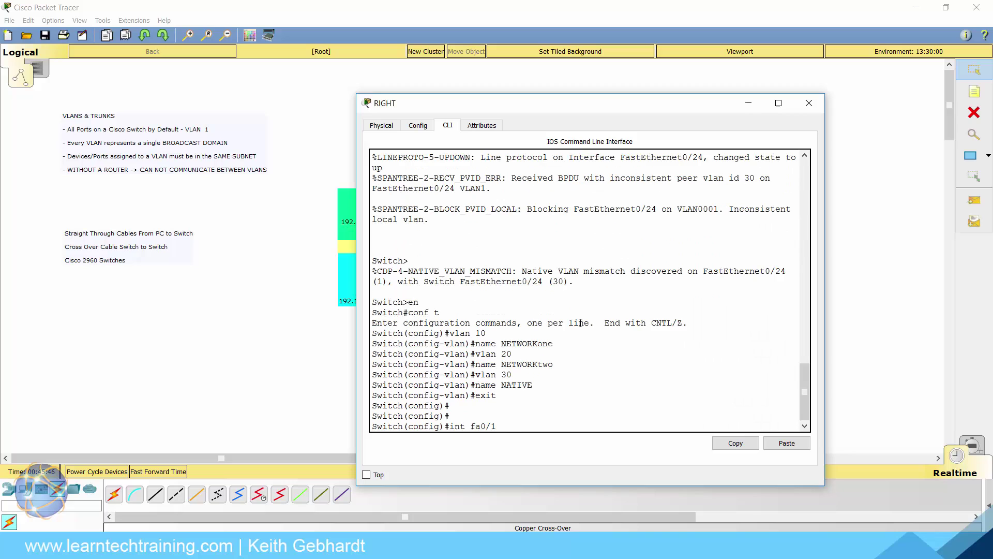
key("Return")
type("swi")
key("Tab")
type("mode")
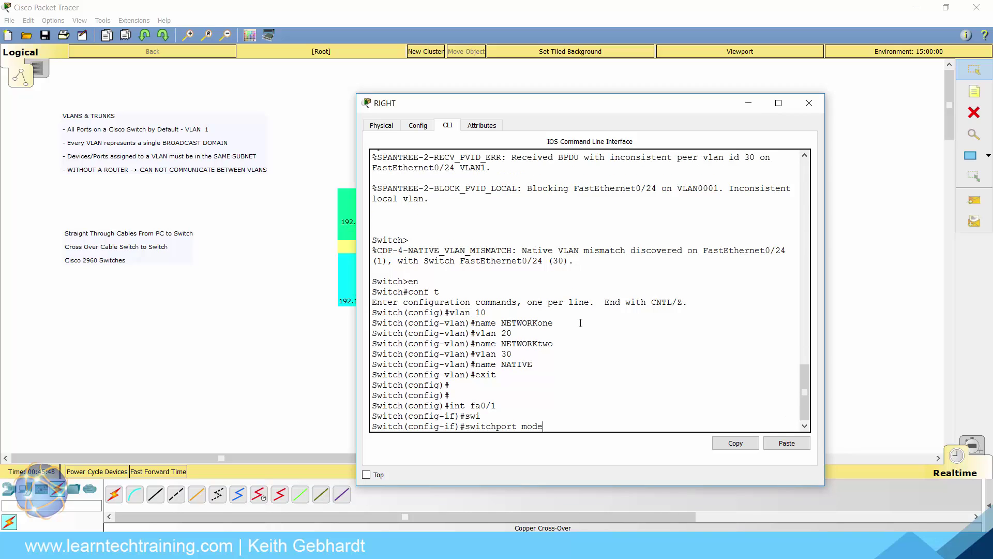
key("Tab")
type("ac")
key("Tab")
key("Return")
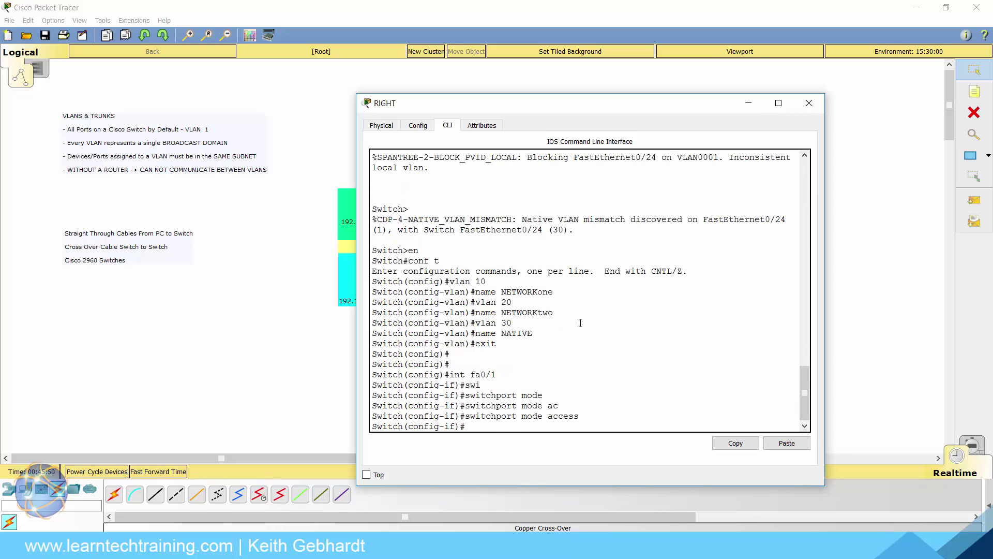
Assign Fa0/1 to access VLAN 10 and exit the interface
type("swith")
key("Tab")
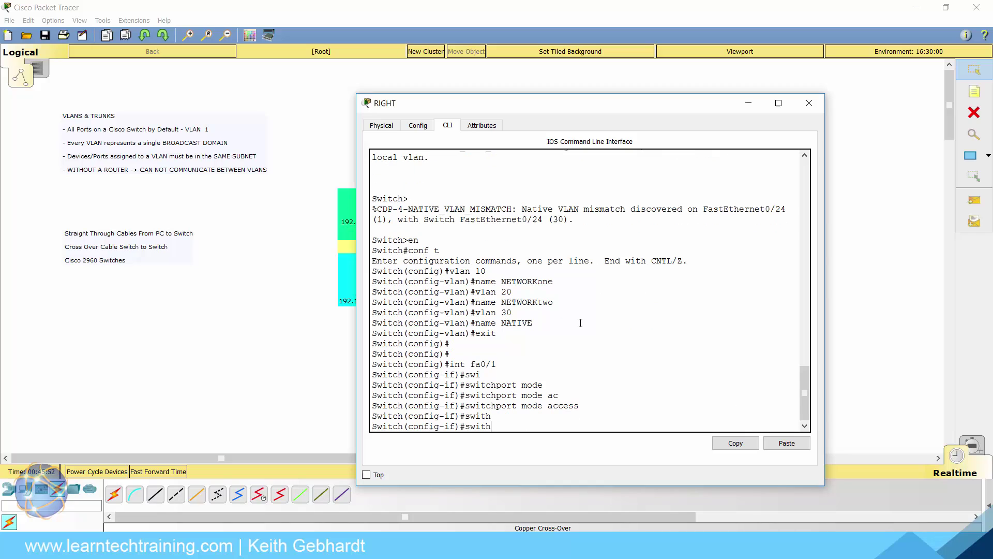
type("p")
key("Tab")
key("BackSpace")
key("BackSpace")
key("BackSpace")
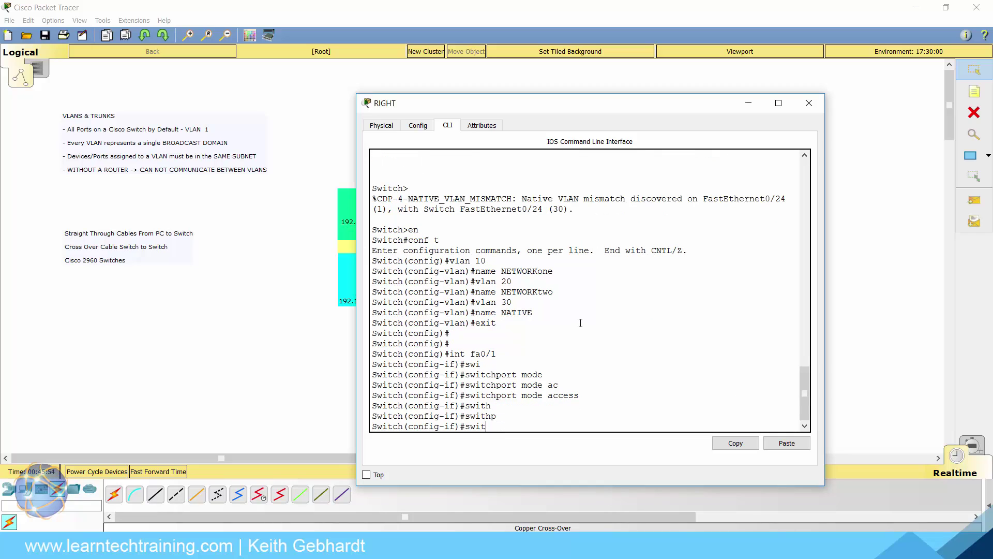
type("tch")
key("Tab")
type("p")
key("BackSpace")
type("ac")
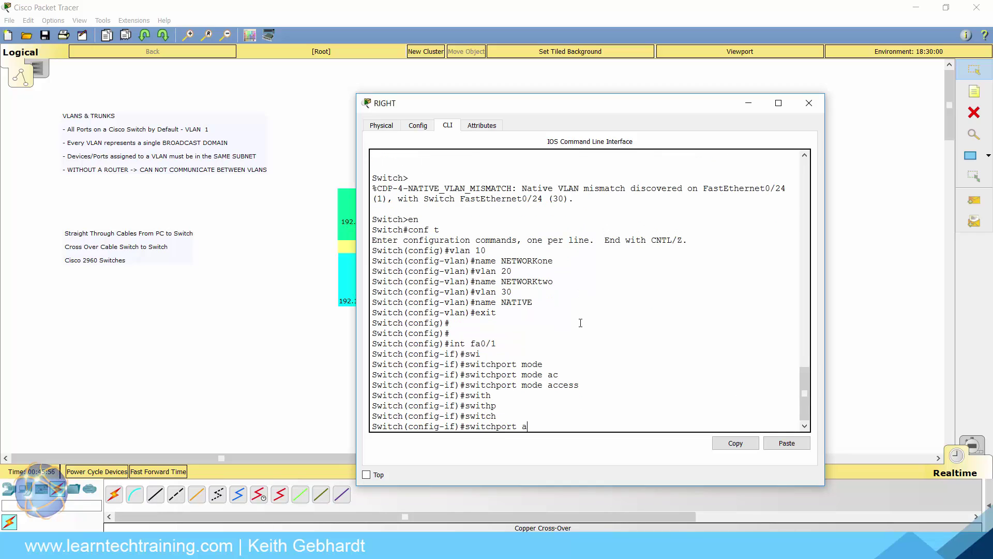
key("Tab")
type("vlan 10")
key("Return")
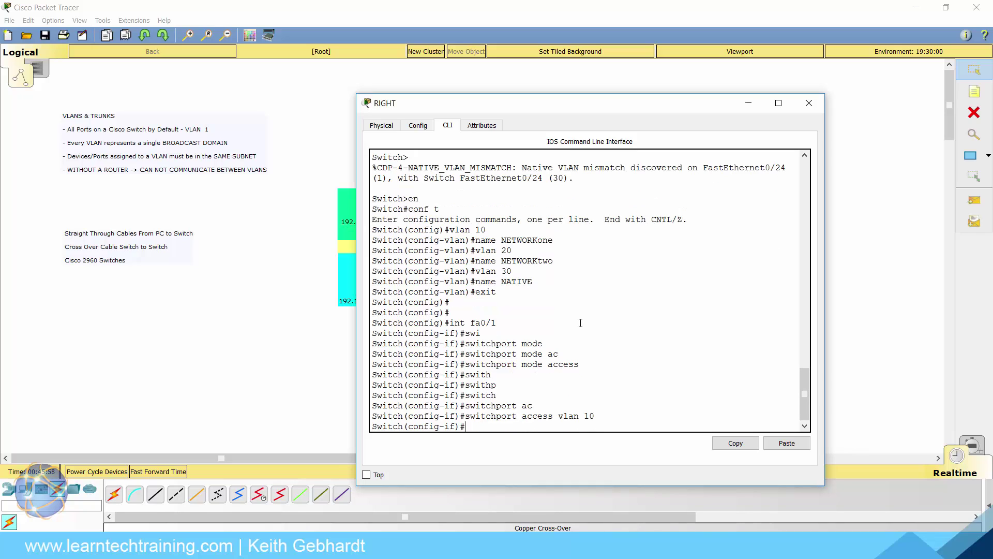
type("exit")
key("Return")
Make Fa0/2 an access port in VLAN 20 and return to global configuration
type("int fa0/2")
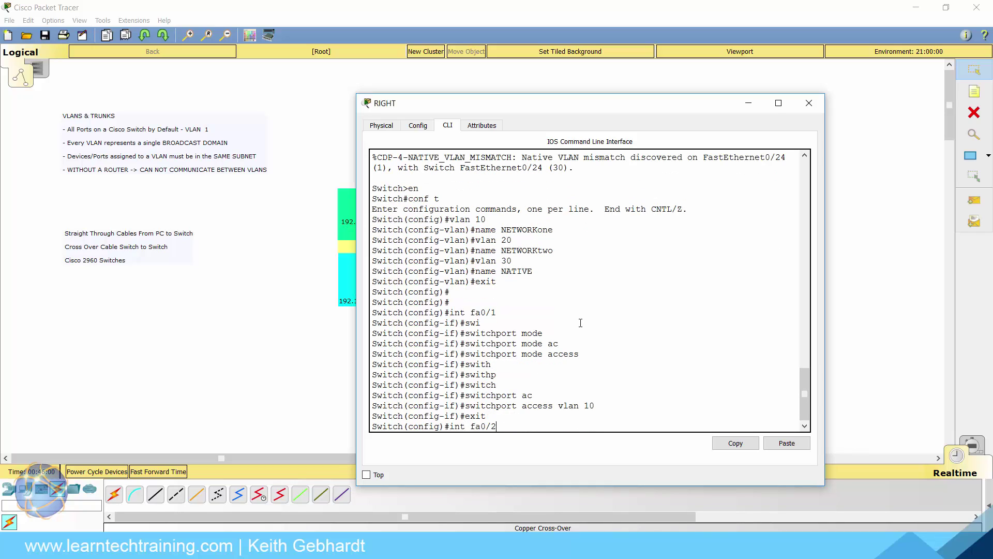
key("Return")
type("swi")
key("Tab")
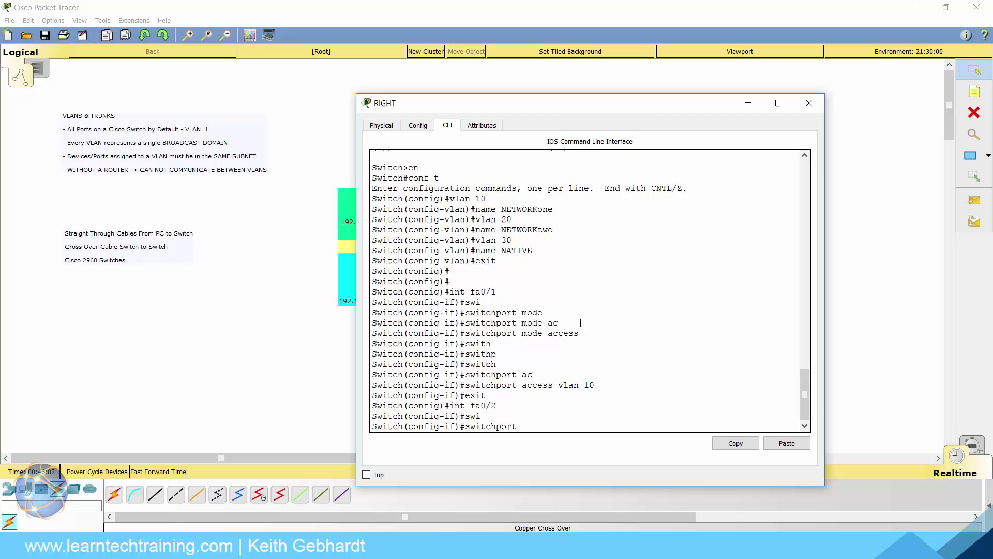
type("mode a")
key("Tab")
key("Return")
type("s")
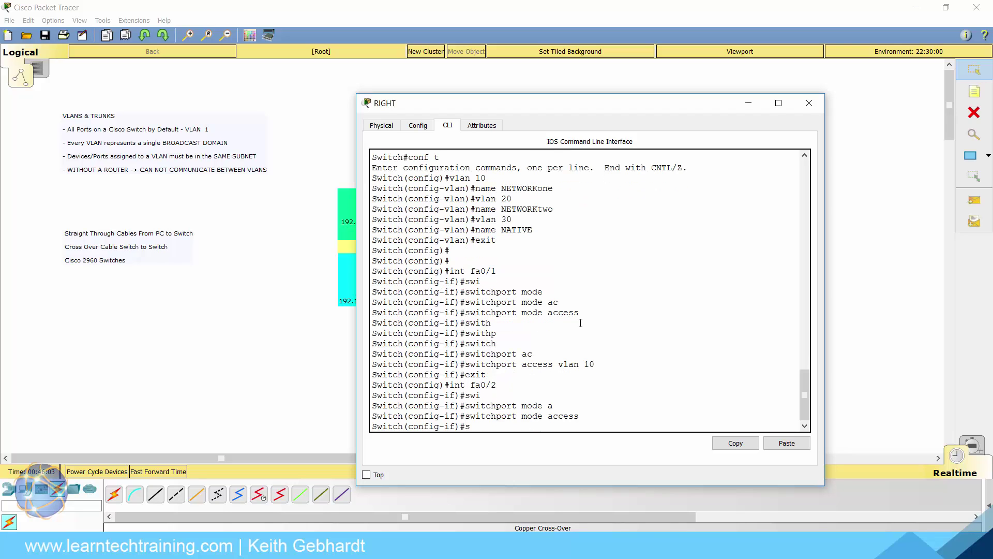
type("witch")
key("Tab")
type("acc")
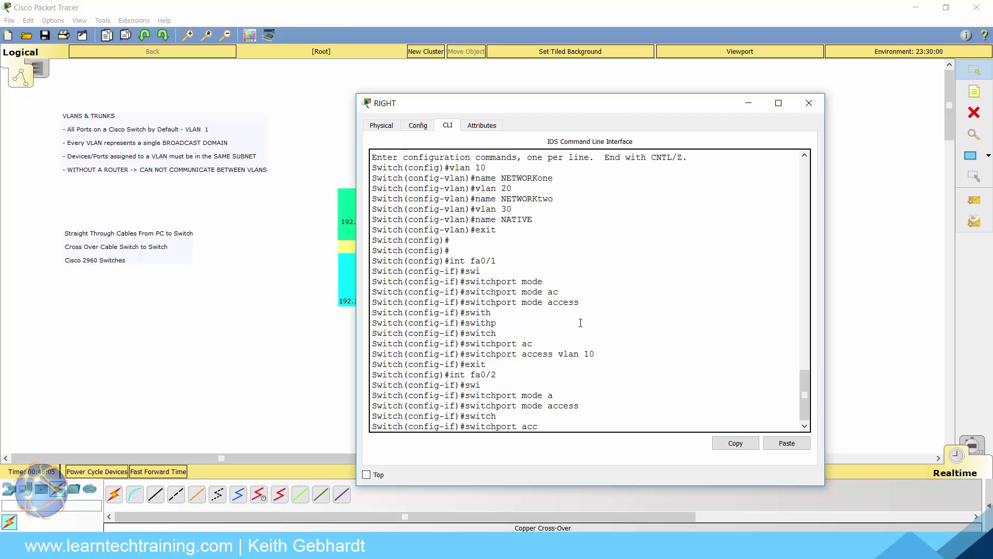
type("ess vlan 20")
key("Return")
type("exit")
key("Return")
key("Return")
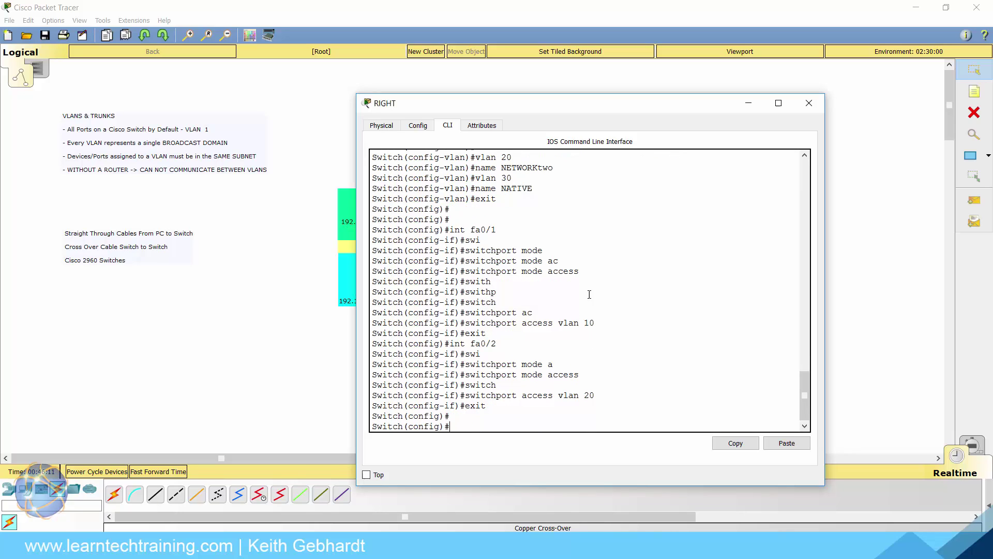
Set interface Fa0/24 on the right switch to switchport mode trunk
left_click_drag(577, 103, 521, 92)
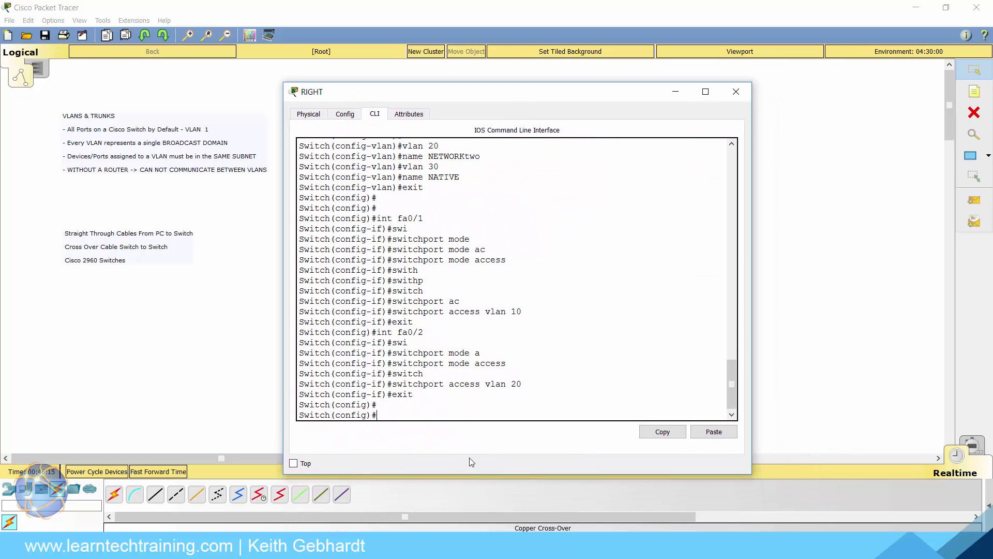
type("int fa0/23")
key("Return")
type("swi")
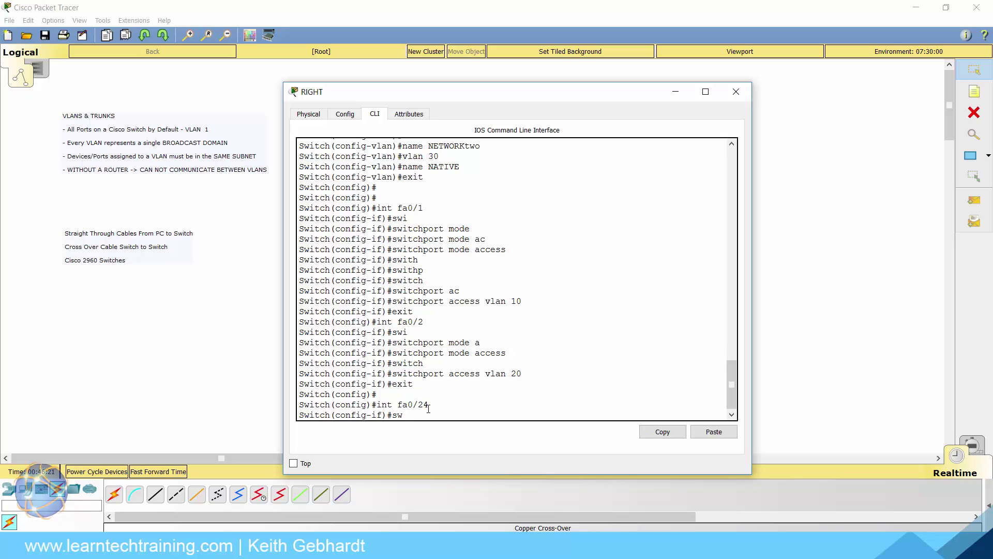
key("Tab")
type("mod")
key("Tab")
type("trunk")
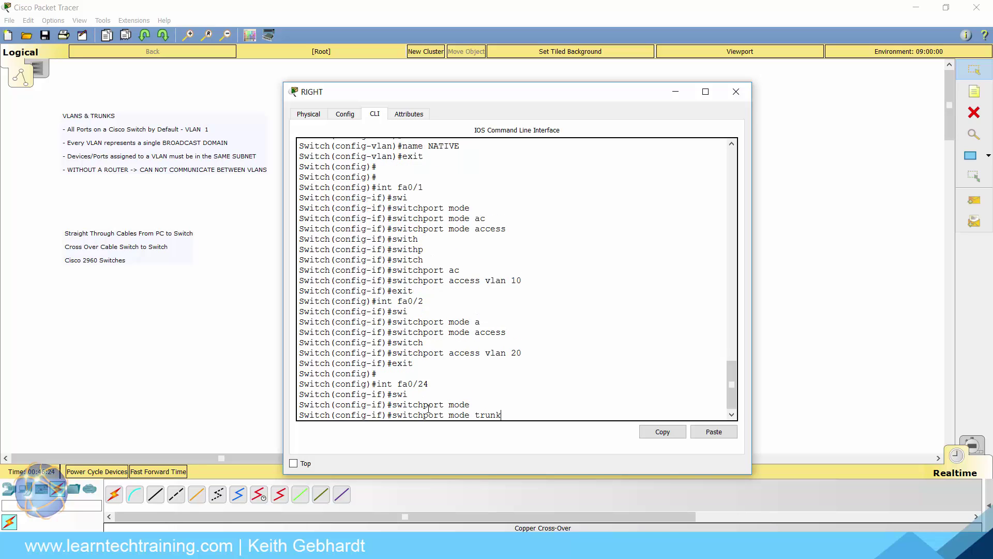
key("Return")
Set the Fa0/24 trunk native VLAN to 30 and exit the interface
type("switch")
key("Tab")
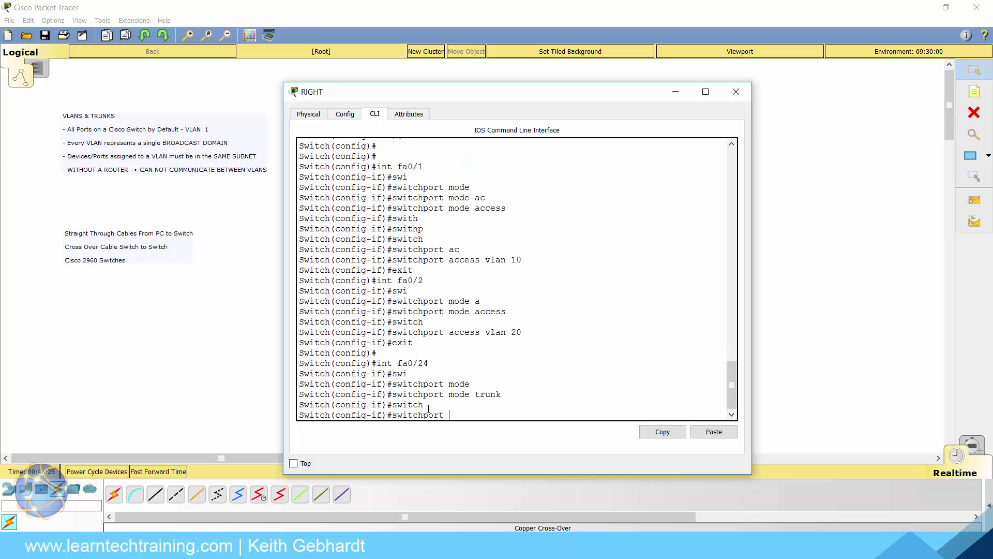
type("trunk nati")
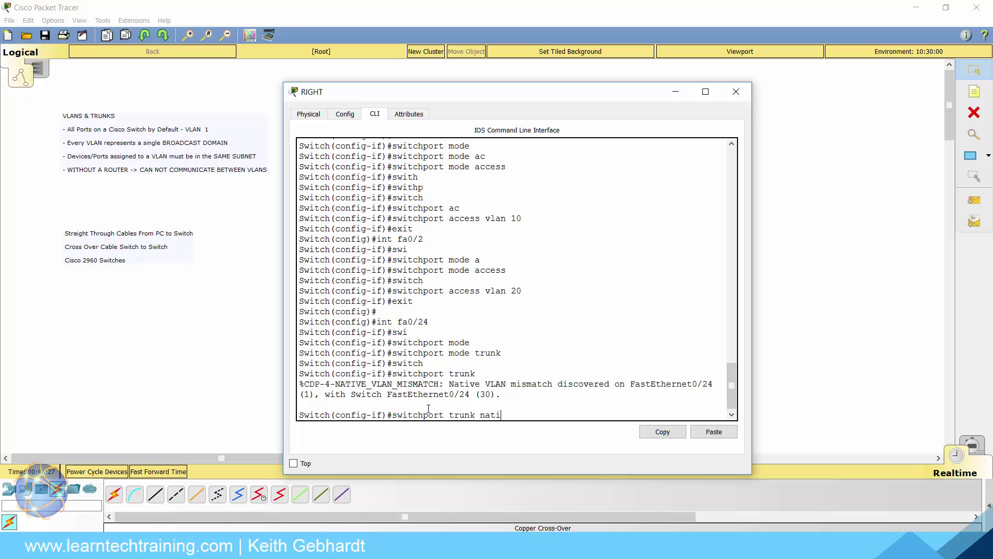
type("ve vlan 30")
key("Return")
type("exit")
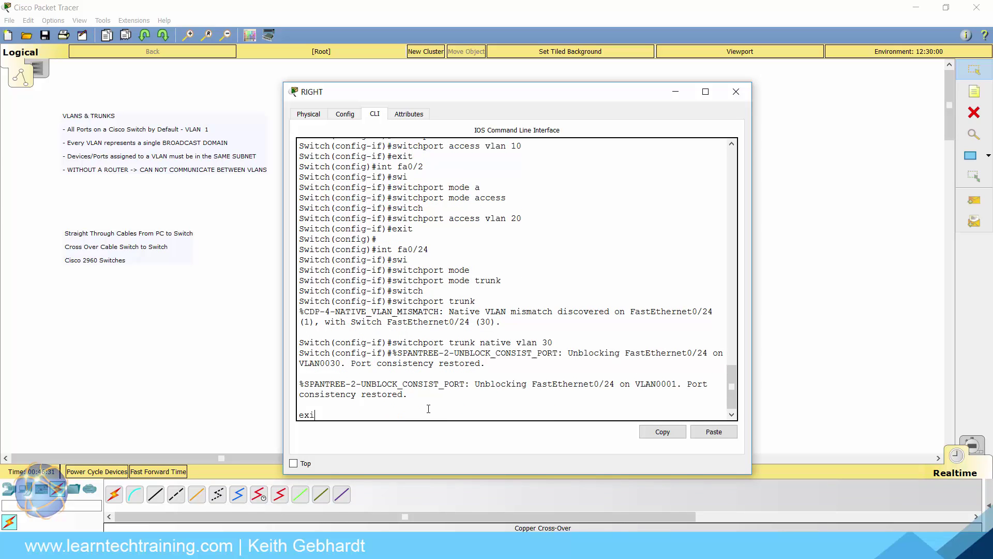
key("Return")
key("Return")
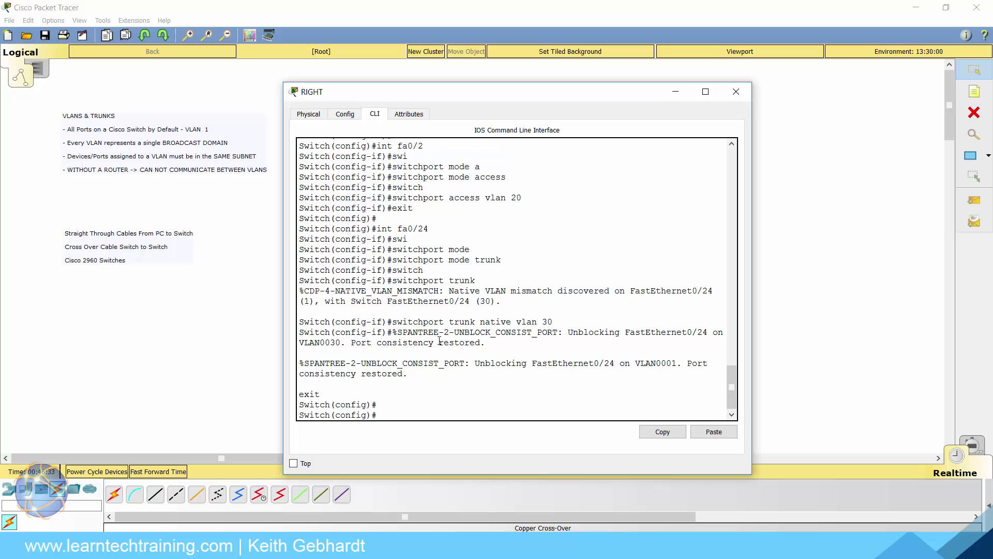
left_click_drag(459, 377, 332, 355)
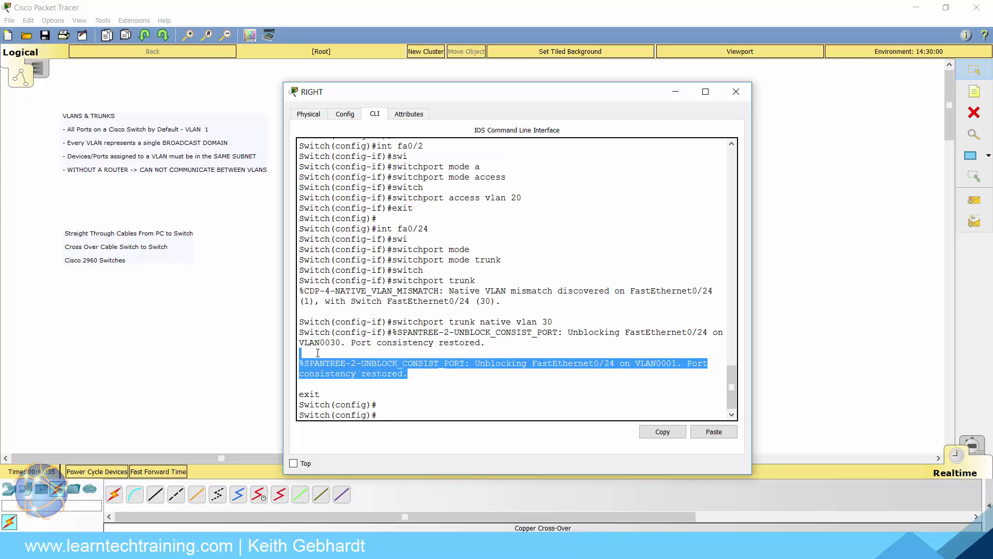
left_click(403, 417)
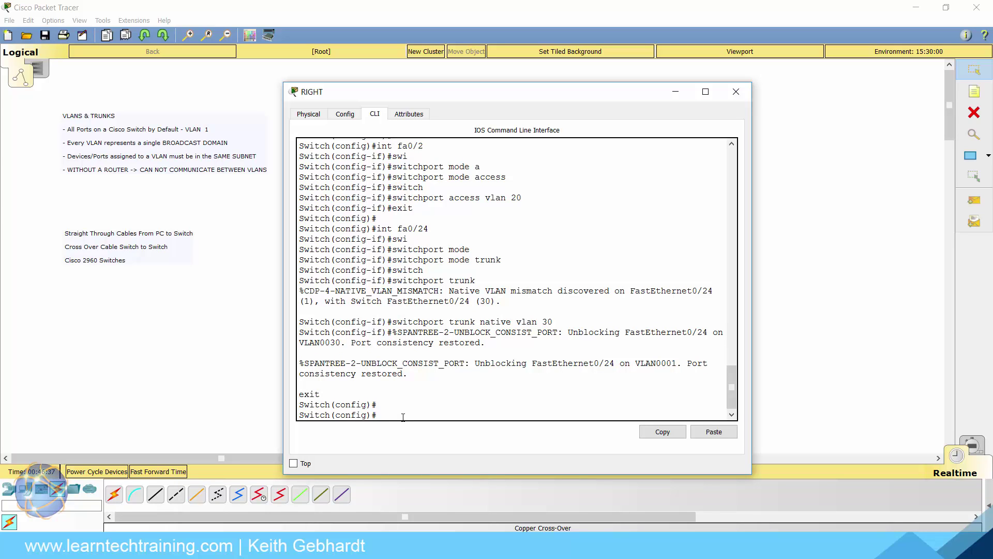
Return to the privileged prompt and run show vlan brief
key("ctrl+z")
key("Return")
key("Return")
key("Return")
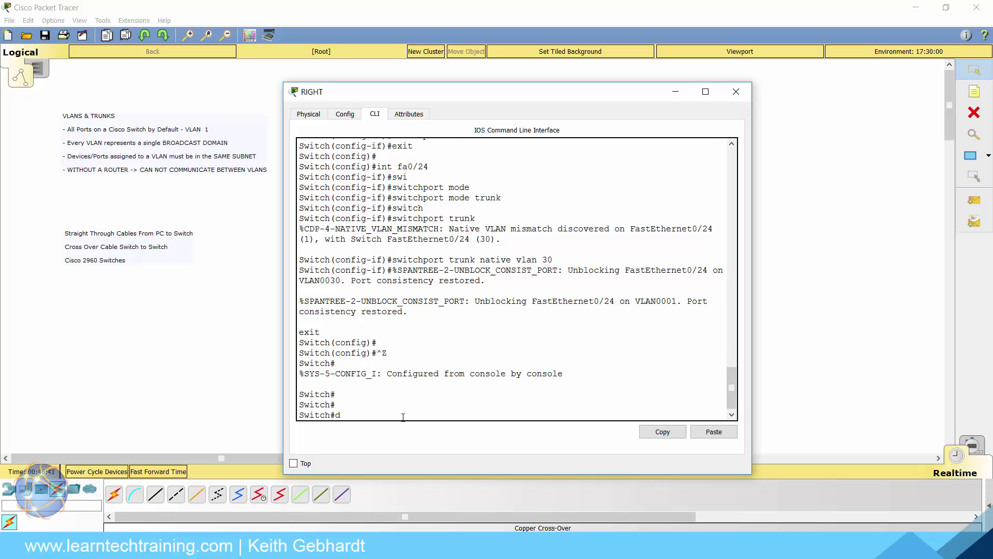
key("BackSpace")
type("show vlan br")
key("Return")
Review the VLAN 10, 20 and 30 rows and the ports still in VLAN 1
left_click_drag(377, 366, 636, 355)
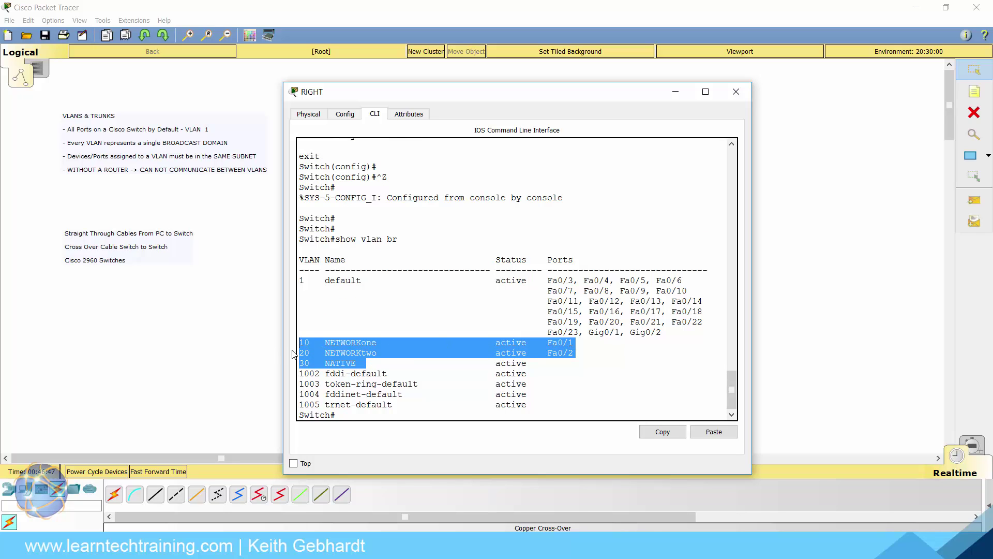
left_click(516, 374)
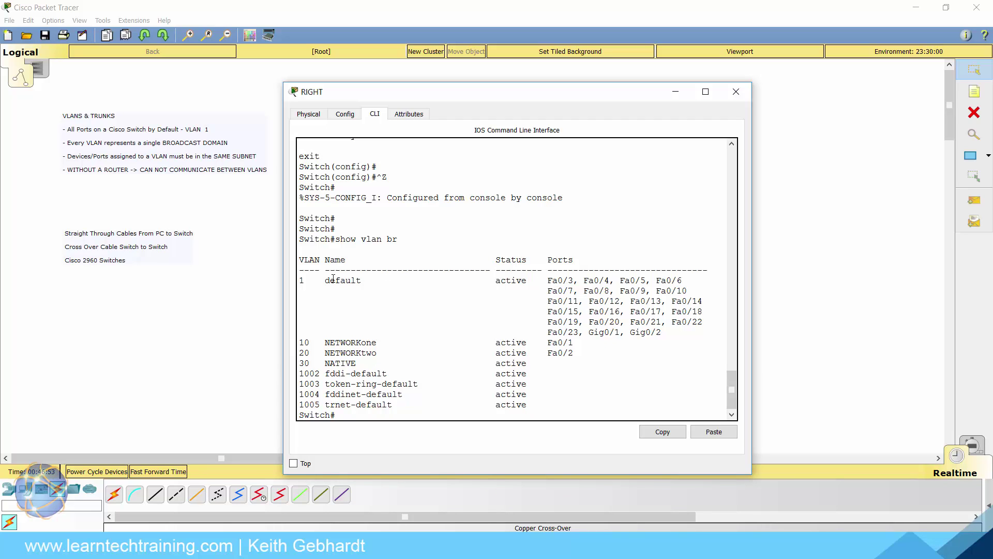
left_click_drag(312, 280, 299, 281)
left_click_drag(543, 280, 653, 327)
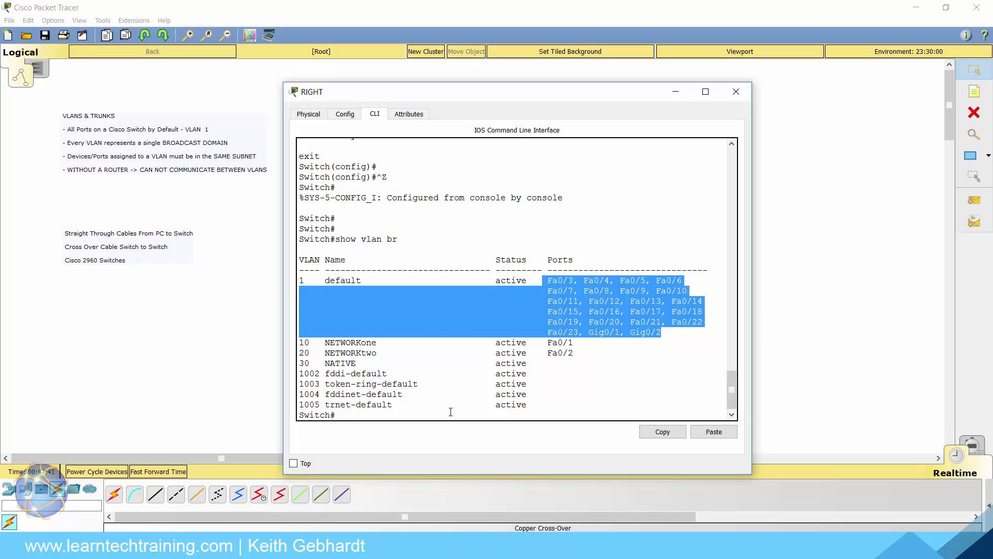
left_click(441, 425)
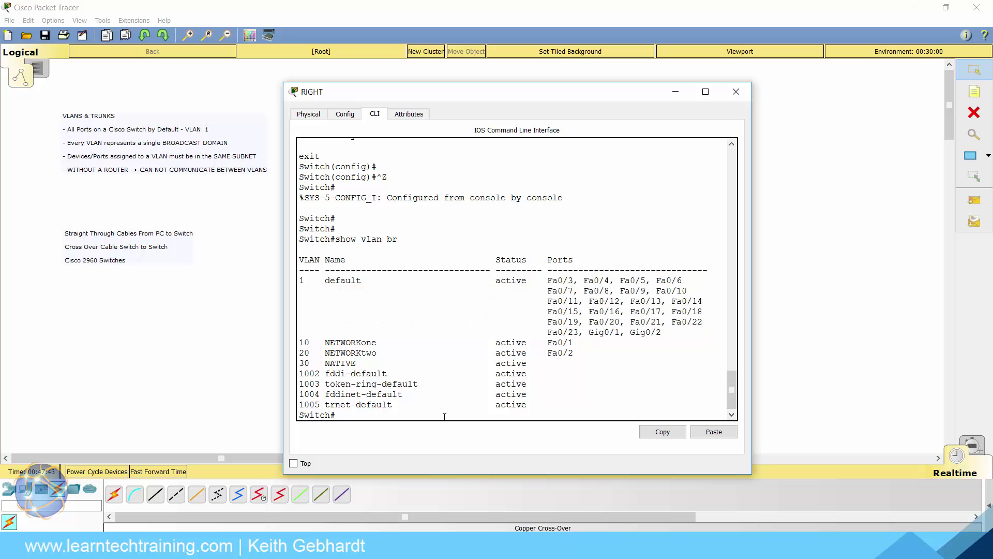
Close the right switch's console and bring up the command prompt on PC 192.168.1.10
left_click(736, 92)
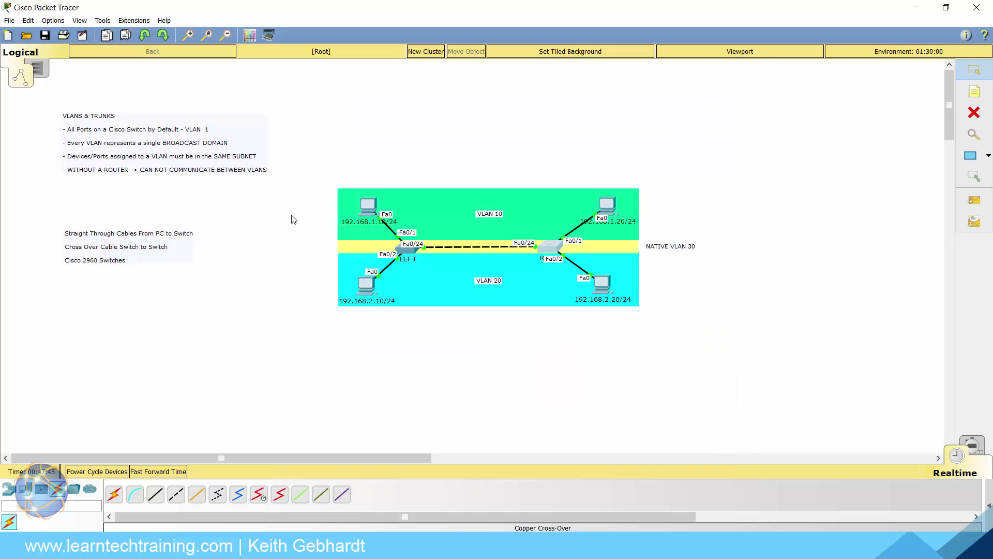
left_click(369, 206)
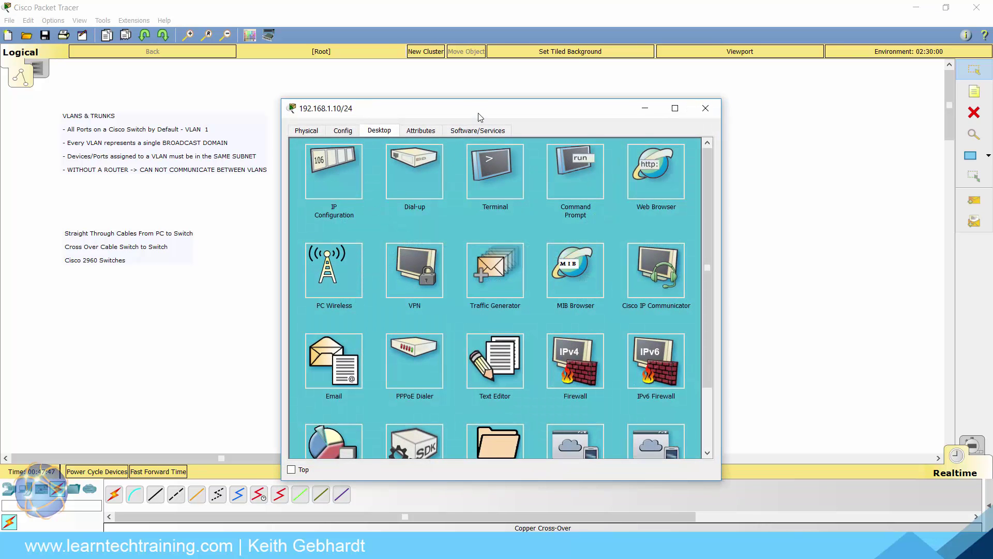
left_click_drag(479, 116, 276, 101)
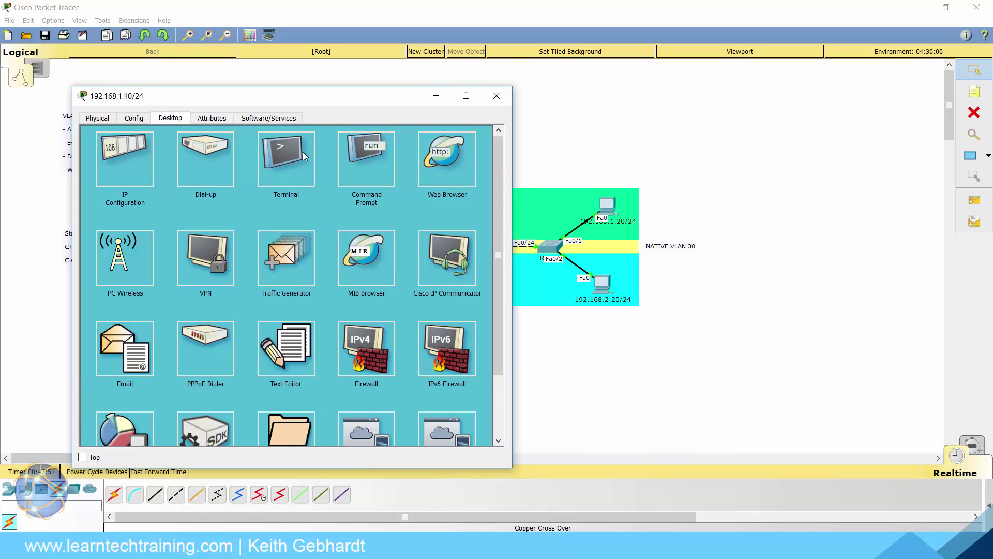
left_click(362, 156)
Ping 192.168.1.20 in the same VLAN and confirm it replies
key("Return")
key("Return")
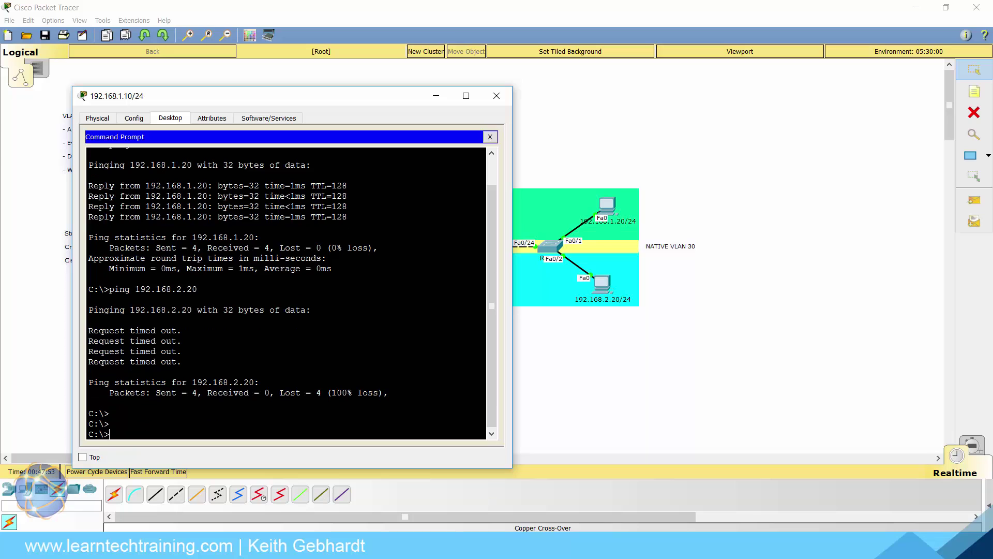
type("ping 192.168.1.20")
key("Return")
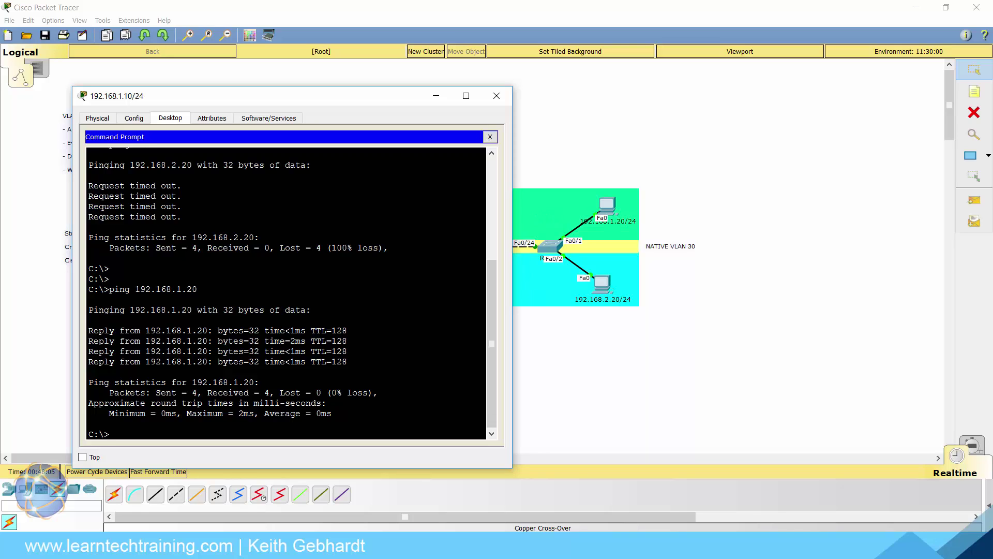
Ping 192.168.2.20 in the other VLAN, see it time out, and close the PC window
type("ping 192.168.2.20")
key("Return")
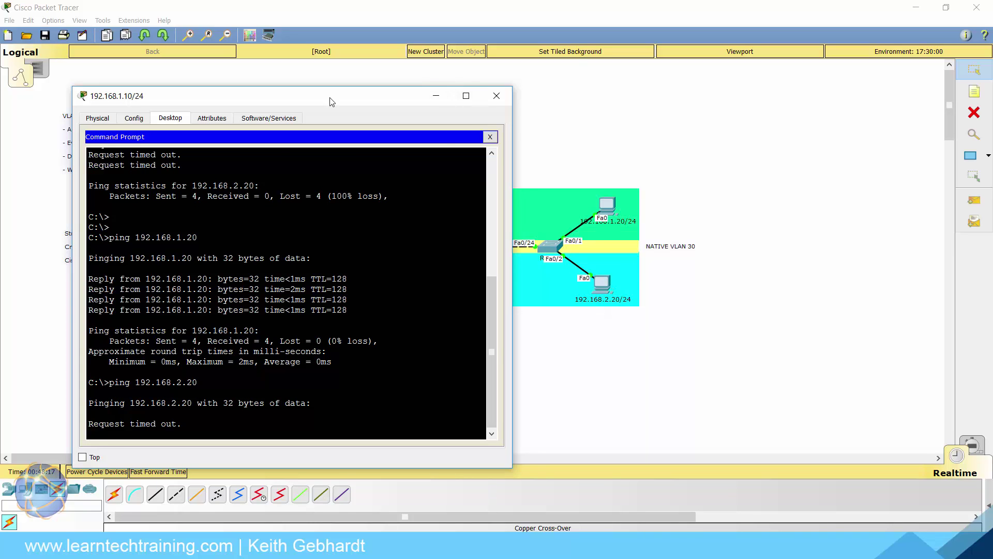
left_click_drag(331, 101, 346, 87)
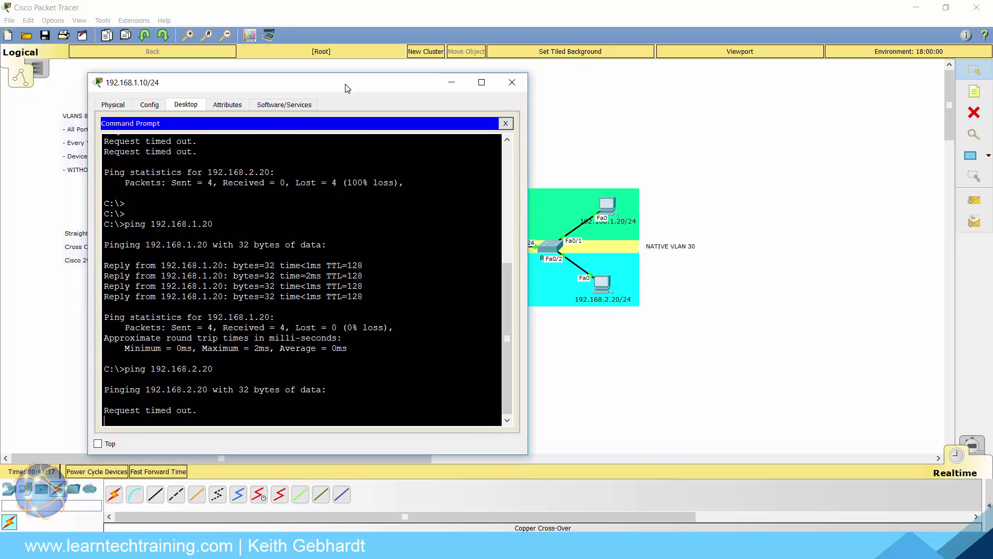
left_click(511, 83)
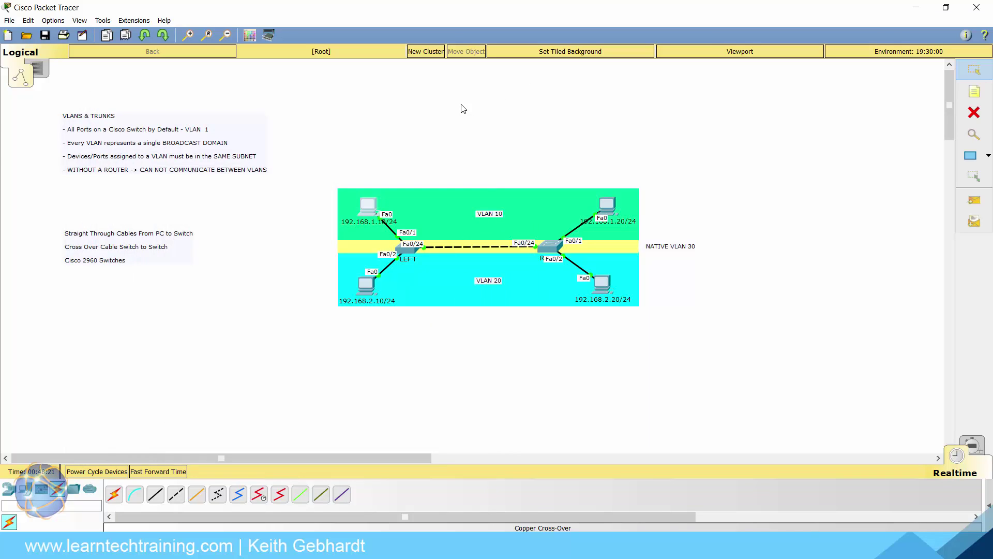